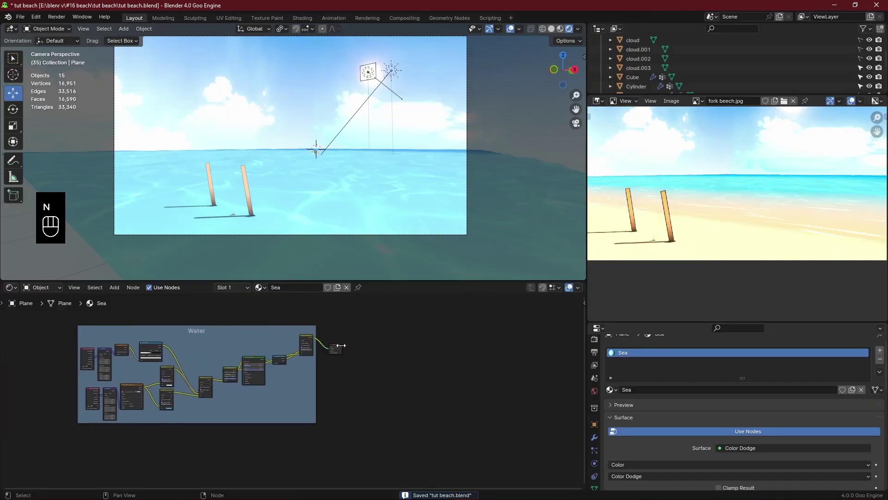
# Step: Move the Material Output node well clear of the Water frame and save the file
pyautogui.moveTo(341, 333); pyautogui.dragTo(501, 311)
pyautogui.scroll(-2, 289, 422)
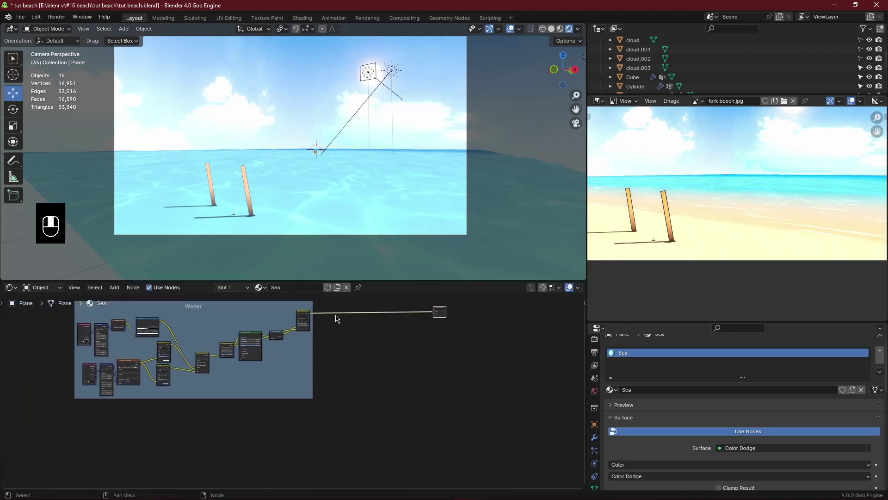
pyautogui.hotkey('ctrl', 's')
# Step: Add a Principled BSDF node below the Water frame and connect it to the Material Output
pyautogui.hotkey('shift', 'a')
pyautogui.click(382, 357)
pyautogui.write('bsdf')
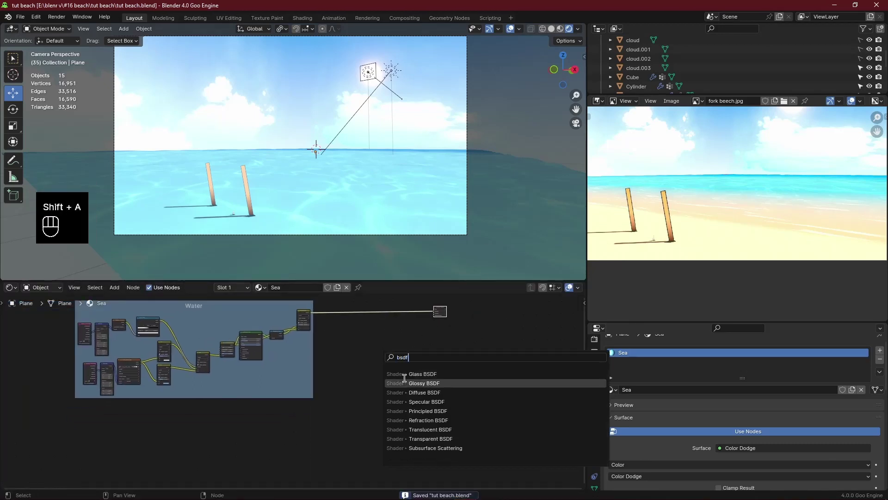
pyautogui.click(404, 410)
pyautogui.click(265, 435)
pyautogui.keyDown('ctrl'); pyautogui.keyDown('shift'); pyautogui.click(278, 439); pyautogui.keyUp('shift'); pyautogui.keyUp('ctrl')
pyautogui.moveTo(292, 433); pyautogui.dragTo(317, 408, button='middle')
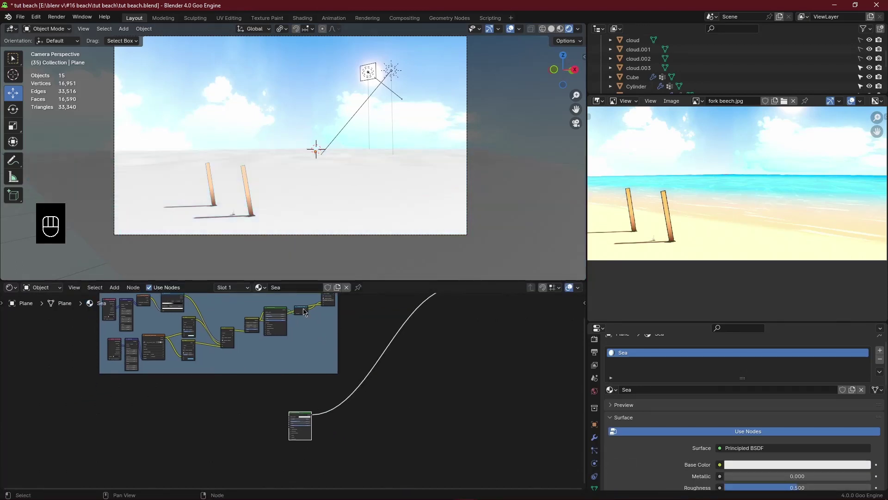
# Step: Save the file, add a Noise Texture node beside the Principled BSDF, and preview it on the plane
pyautogui.scroll(7, 227, 422)
pyautogui.moveTo(228, 422); pyautogui.dragTo(332, 348, button='middle')
pyautogui.scroll(2, 269, 375)
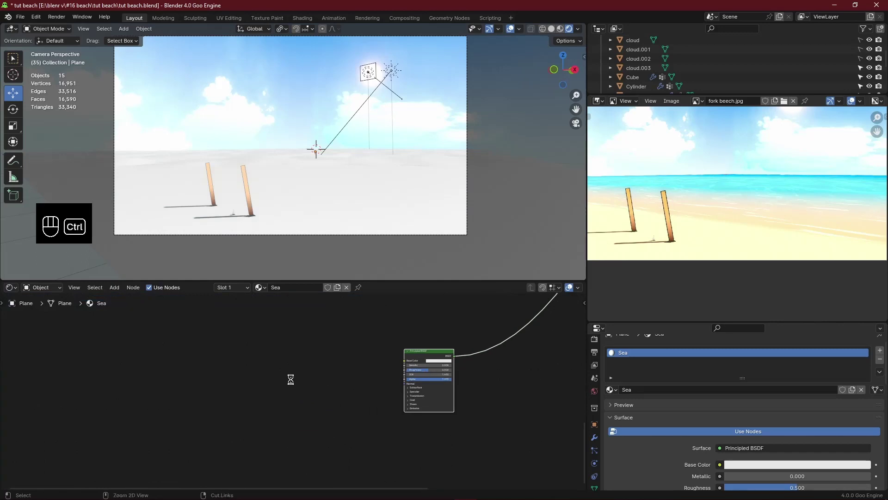
pyautogui.hotkey('ctrl', 's')
pyautogui.hotkey('shift', 'a')
pyautogui.click(300, 348)
pyautogui.write('noi')
pyautogui.click(324, 374)
pyautogui.click(195, 408)
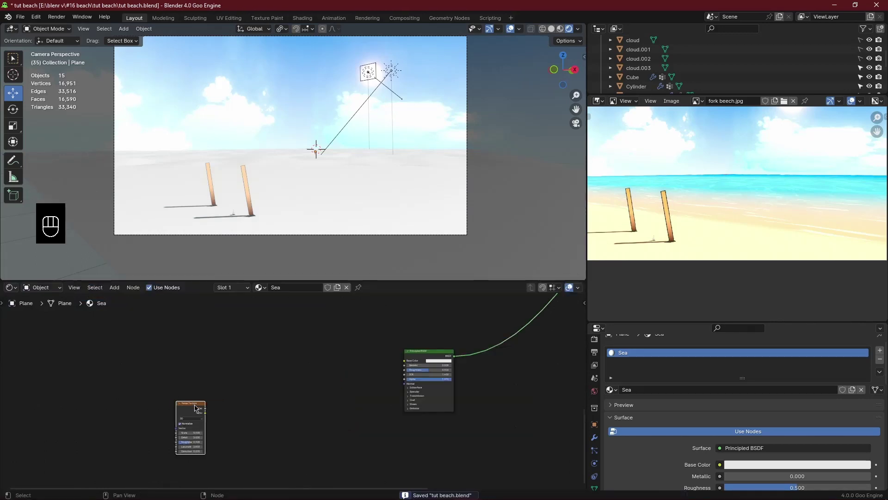
pyautogui.click(195, 408)
pyautogui.keyDown('ctrl'); pyautogui.keyDown('shift'); pyautogui.click(194, 411); pyautogui.keyUp('shift'); pyautogui.keyUp('ctrl')
# Step: Insert a Color Ramp node into the Noise Texture's output link
pyautogui.hotkey('shift', 'a')
pyautogui.write('c')
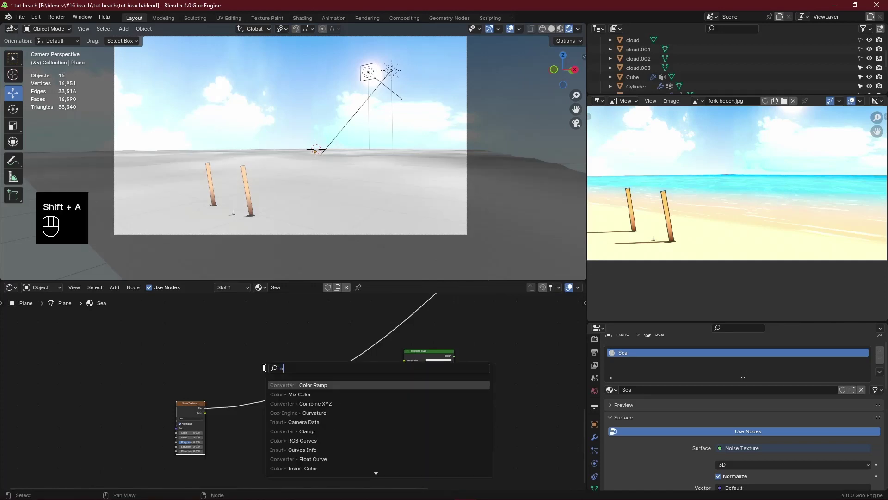
pyautogui.write('ol')
pyautogui.click(296, 394)
pyautogui.click(238, 404)
pyautogui.scroll(7, 249, 412)
pyautogui.scroll(3, 266, 406)
pyautogui.moveTo(250, 381); pyautogui.dragTo(277, 370)
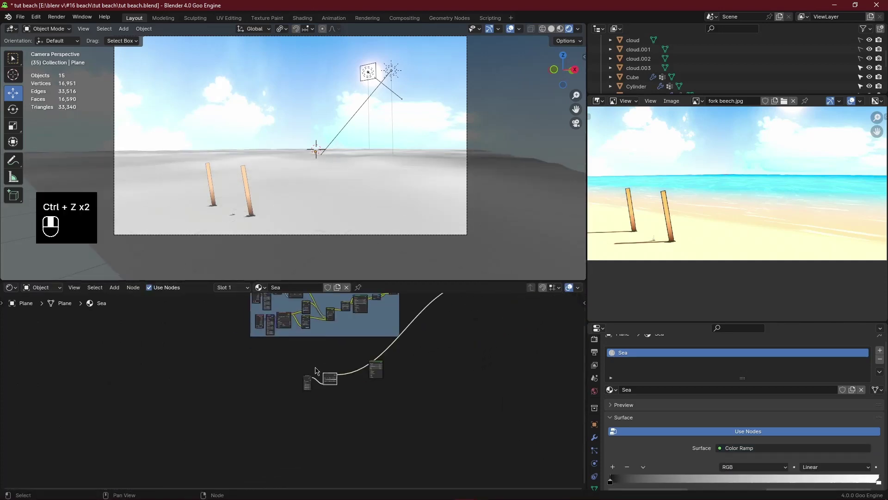
# Step: Tighten the Color Ramp by moving the black stop to 0.464 and the white stop to 0.523
pyautogui.scroll(20, 294, 393)
pyautogui.moveTo(296, 417)
pyautogui.mouseDown()
pyautogui.moveTo(365, 418)
pyautogui.moveTo(341, 417)
pyautogui.mouseUp()
pyautogui.moveTo(349, 418); pyautogui.dragTo(346, 418)
pyautogui.moveTo(314, 241); pyautogui.dragTo(306, 186, button='middle')
pyautogui.moveTo(286, 398); pyautogui.dragTo(356, 374, button='middle')
pyautogui.scroll(5, 356, 373)
# Step: Set the Noise Texture's scale to 600
pyautogui.moveTo(231, 440); pyautogui.dragTo(520, 436)
pyautogui.click(218, 444)
pyautogui.write('600')
pyautogui.press('Return')
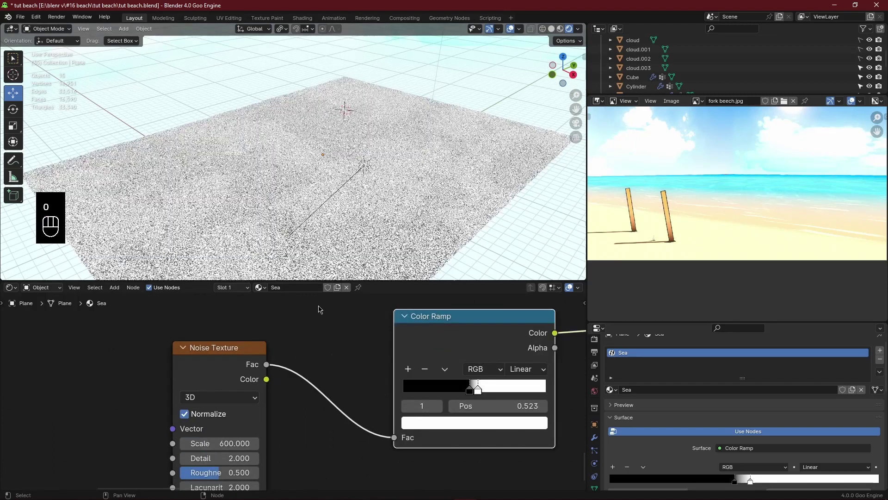
pyautogui.click(576, 123)
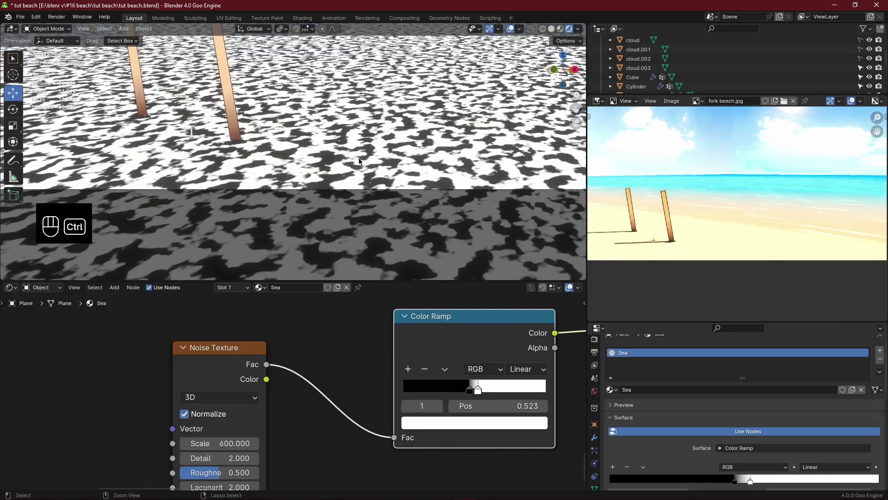
# Step: Save the file and set the Noise Texture's scale to 800
pyautogui.hotkey('ctrl', 's')
pyautogui.click(222, 443)
pyautogui.write('800')
pyautogui.press('Return')
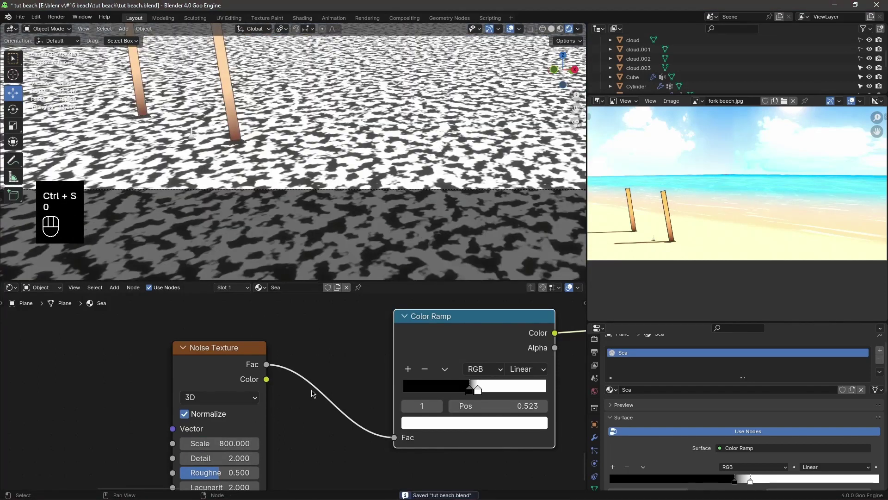
# Step: Color the ramp's white stop pale pink (hue 0.060, saturation 0.307) and its black stop cream (hue 0.116, saturation 0.318, value 1)
pyautogui.click(471, 421)
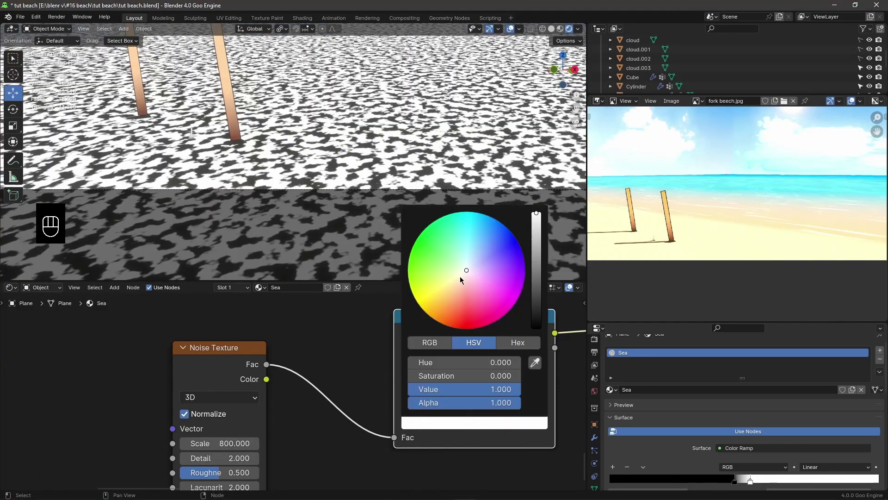
pyautogui.moveTo(463, 273); pyautogui.dragTo(463, 278)
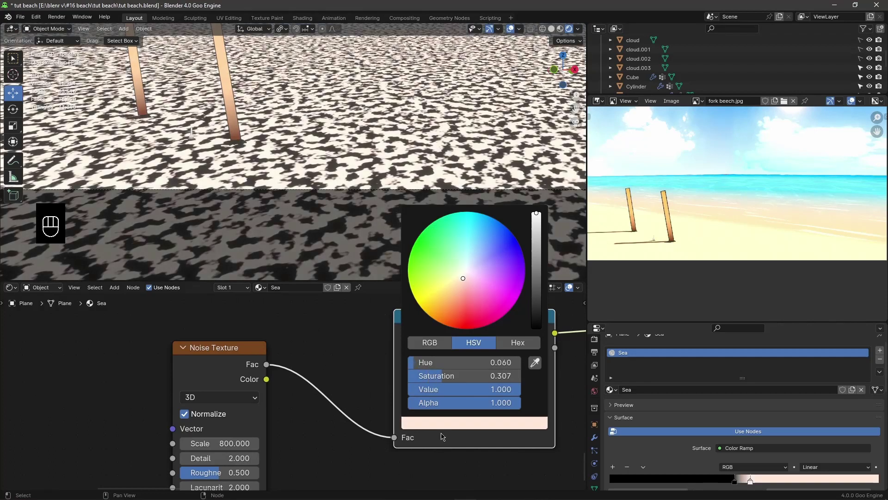
pyautogui.click(469, 386)
pyautogui.click(462, 419)
pyautogui.moveTo(535, 274); pyautogui.dragTo(536, 213)
pyautogui.moveTo(465, 276); pyautogui.dragTo(462, 275)
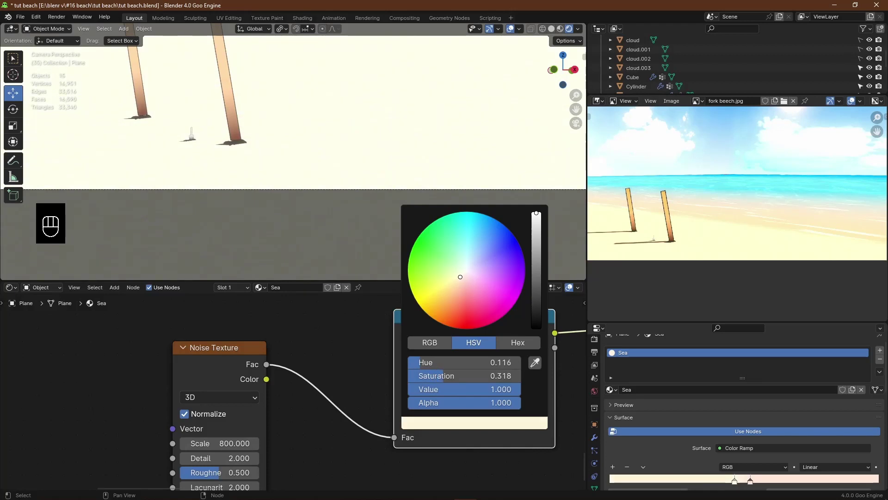
pyautogui.moveTo(346, 154); pyautogui.dragTo(384, 189, button='middle')
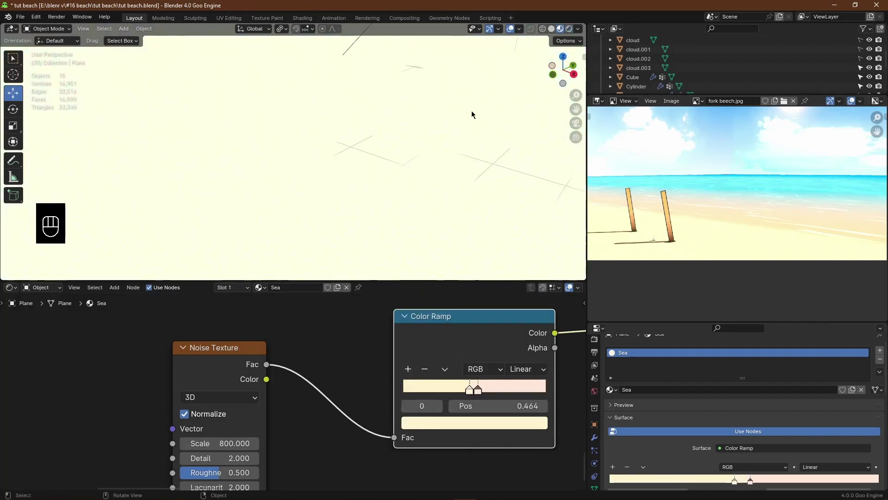
pyautogui.click(577, 122)
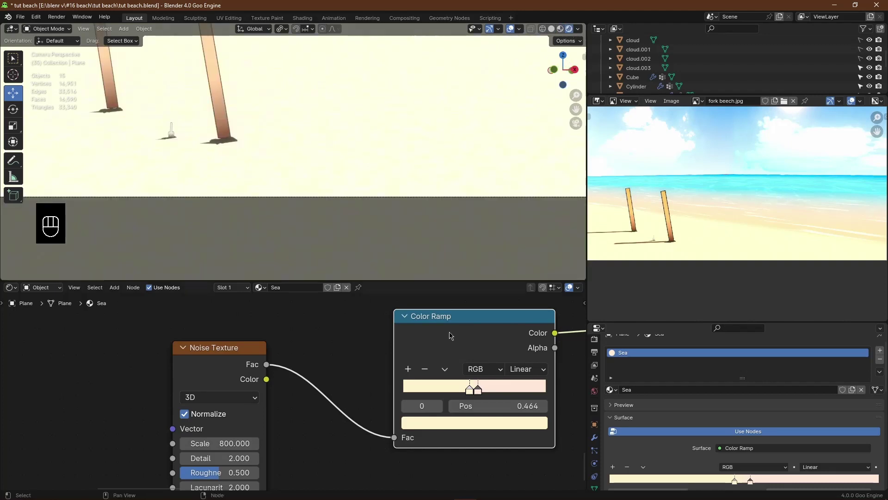
# Step: Refine the ramp's pink stop to position 0.500, hue 0.070 and saturation 0.363, and save the file
pyautogui.keyDown('shift'); pyautogui.moveTo(265, 109); pyautogui.dragTo(407, 127, button='middle'); pyautogui.keyUp('shift')
pyautogui.scroll(6, 324, 193)
pyautogui.click(458, 422)
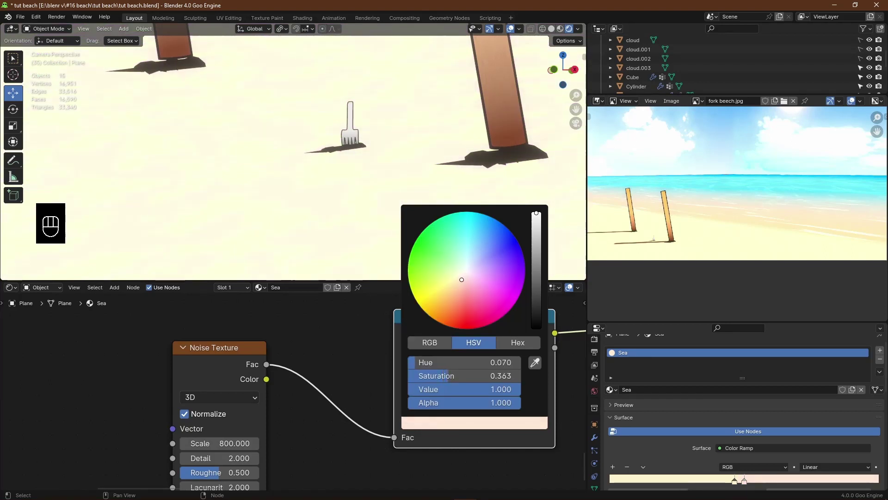
pyautogui.scroll(-5, 402, 174)
pyautogui.hotkey('ctrl', 's')
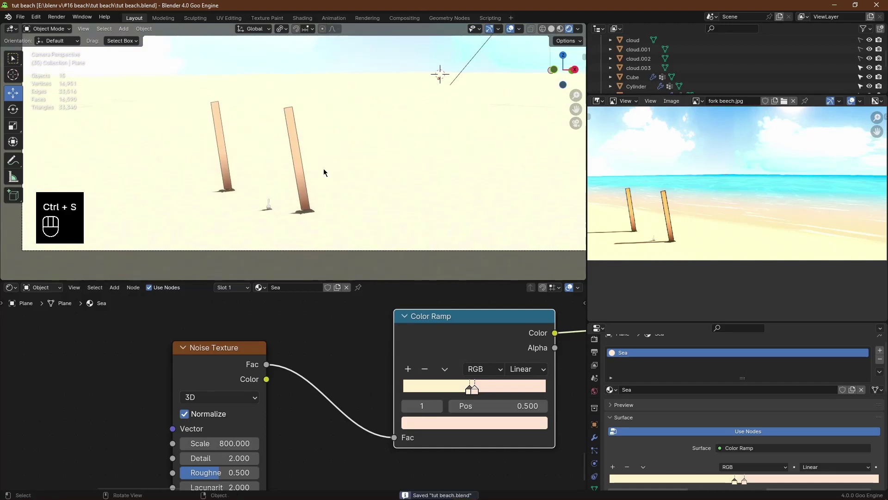
# Step: Move the Noise Texture and Color Ramp nodes farther away from the Principled BSDF
pyautogui.scroll(-7, 309, 431)
pyautogui.moveTo(328, 422); pyautogui.dragTo(269, 423, button='middle')
pyautogui.moveTo(370, 324); pyautogui.dragTo(175, 418)
pyautogui.moveTo(431, 346); pyautogui.dragTo(315, 370, button='middle')
pyautogui.scroll(-3, 314, 371)
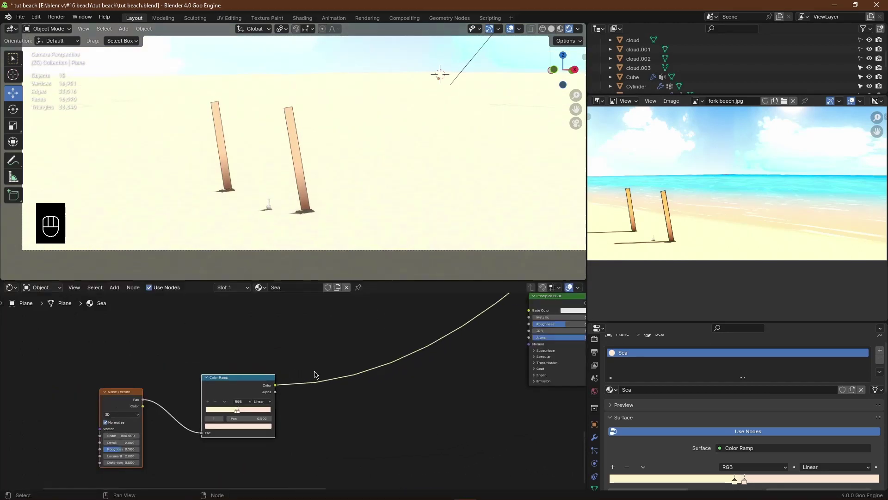
# Step: Add a Mix Color node, link the Color Ramp's color to its A input, and save the file
pyautogui.hotkey('shift', 'a')
pyautogui.write('mix')
pyautogui.press('Return')
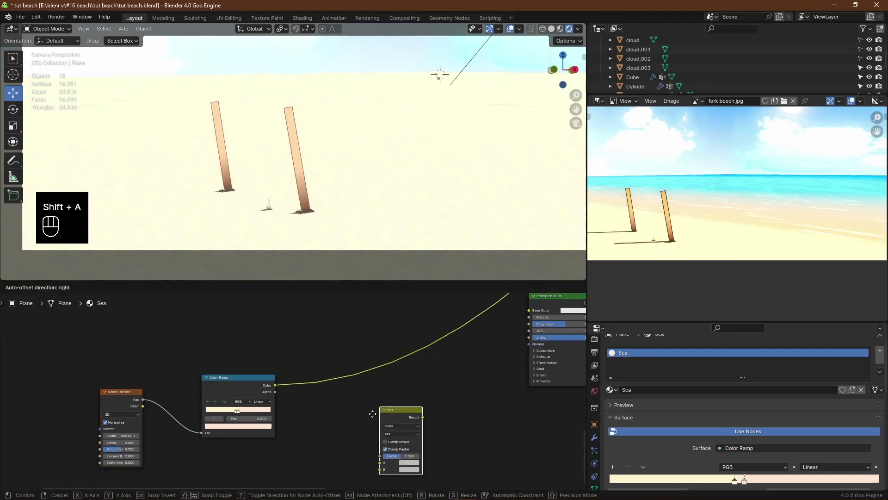
pyautogui.click(335, 400)
pyautogui.scroll(4, 302, 407)
pyautogui.moveTo(265, 358); pyautogui.dragTo(346, 455)
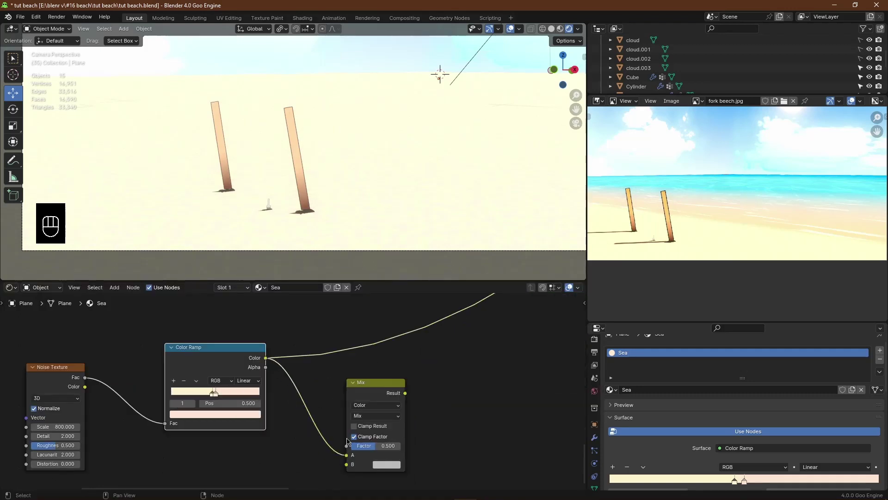
pyautogui.hotkey('ctrl', 's')
# Step: Add a Voronoi Texture below the Noise Texture and link its distance output to the Mix node's B input
pyautogui.scroll(-3, 292, 413)
pyautogui.moveTo(291, 414); pyautogui.dragTo(332, 376, button='middle')
pyautogui.hotkey('shift', 'a')
pyautogui.click(359, 322)
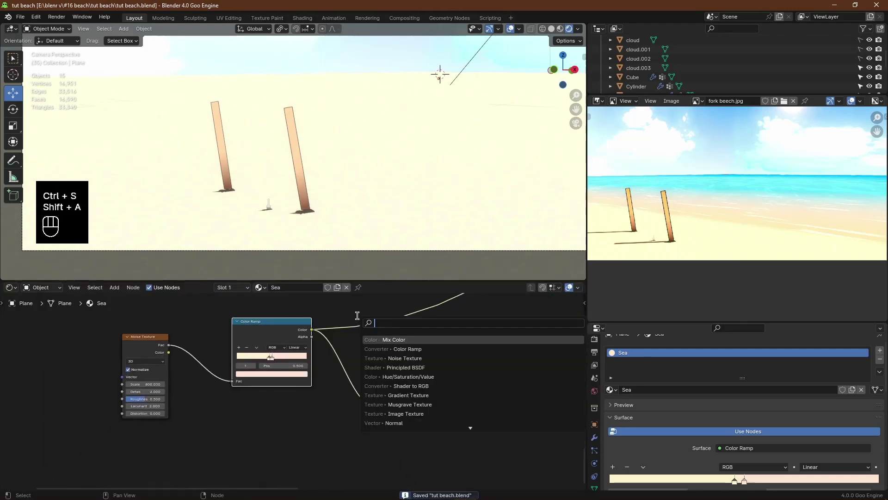
pyautogui.write('vo')
pyautogui.click(404, 357)
pyautogui.click(295, 422)
pyautogui.moveTo(376, 415); pyautogui.dragTo(376, 414)
pyautogui.moveTo(273, 413); pyautogui.dragTo(142, 444)
pyautogui.moveTo(196, 444); pyautogui.dragTo(286, 396, button='middle')
pyautogui.scroll(-2, 250, 403)
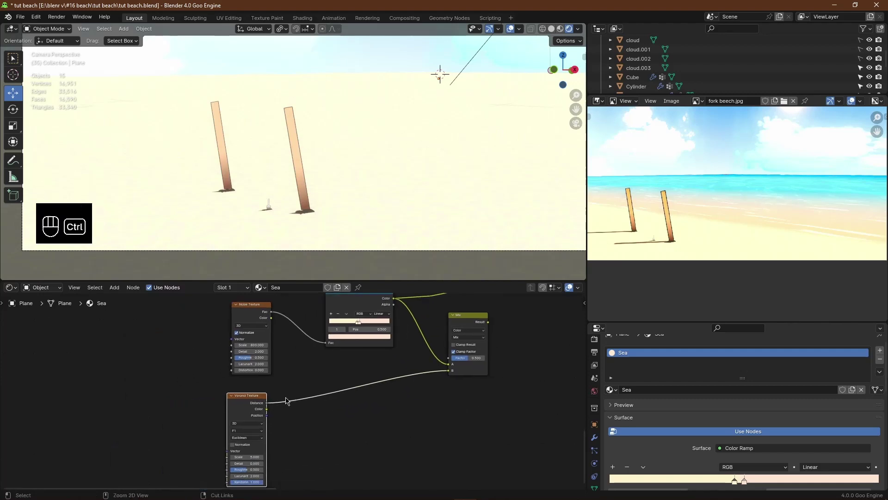
# Step: Add Texture Coordinate and Mapping nodes to the Voronoi Texture and insert a Color Ramp between it and the Mix node
pyautogui.hotkey('ctrl', 't')
pyautogui.hotkey('ctrl', 's')
pyautogui.hotkey('shift', 'a')
pyautogui.write('color ramp')
pyautogui.press('Return')
pyautogui.click(304, 385)
# Step: Set the Mix node's blending mode to Add and its factor to 0.158
pyautogui.click(469, 336)
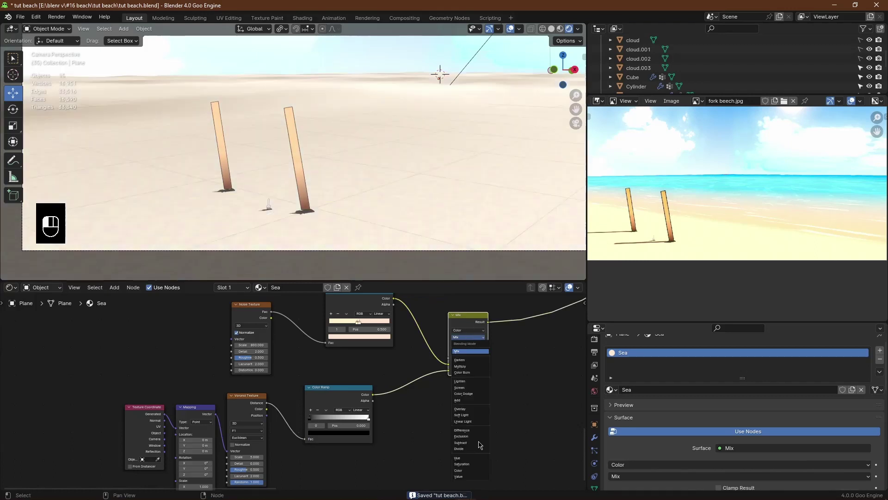
pyautogui.click(481, 400)
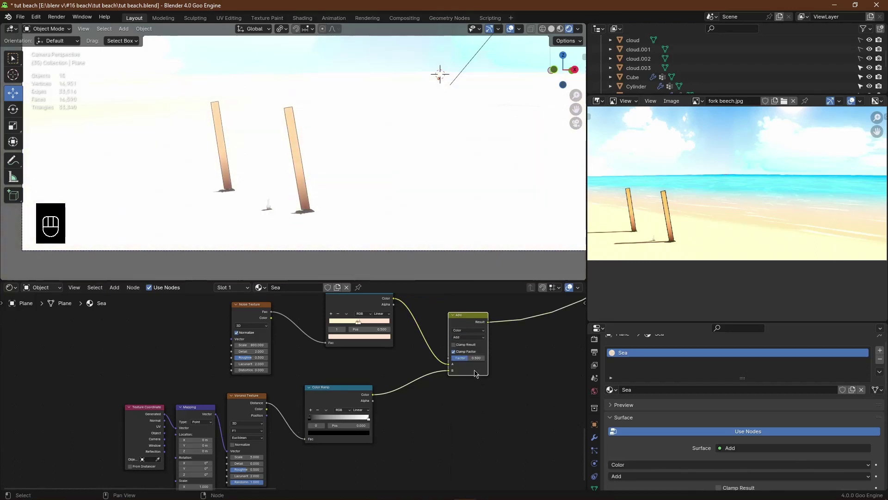
pyautogui.scroll(2, 296, 393)
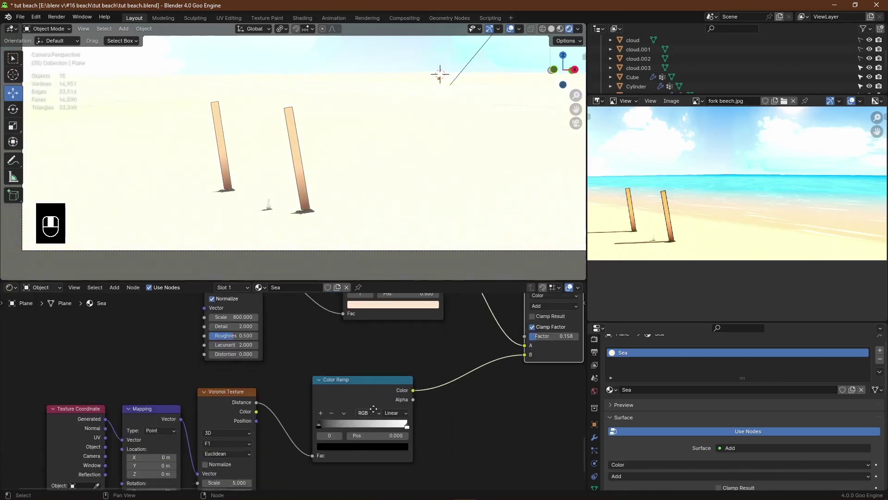
# Step: Narrow the Voronoi's Color Ramp by moving the black stop close to the white one, with the white stop at 0.832
pyautogui.scroll(1, 365, 407)
pyautogui.moveTo(337, 408); pyautogui.dragTo(432, 408)
pyautogui.click(447, 411)
pyautogui.scroll(-2, 414, 175)
pyautogui.moveTo(414, 175); pyautogui.dragTo(357, 186, button='middle')
pyautogui.keyDown('shift'); pyautogui.moveTo(356, 185); pyautogui.dragTo(321, 204, button='middle'); pyautogui.keyUp('shift')
# Step: Set the Voronoi Texture's scale to 23.9 and inspect the pattern on the plane
pyautogui.moveTo(223, 389); pyautogui.dragTo(295, 364, button='middle')
pyautogui.scroll(2, 273, 403)
pyautogui.moveTo(271, 467); pyautogui.dragTo(358, 466)
pyautogui.moveTo(333, 184); pyautogui.dragTo(355, 162, button='middle')
pyautogui.scroll(3, 320, 171)
pyautogui.moveTo(296, 180); pyautogui.dragTo(282, 160, button='middle')
pyautogui.scroll(2, 220, 139)
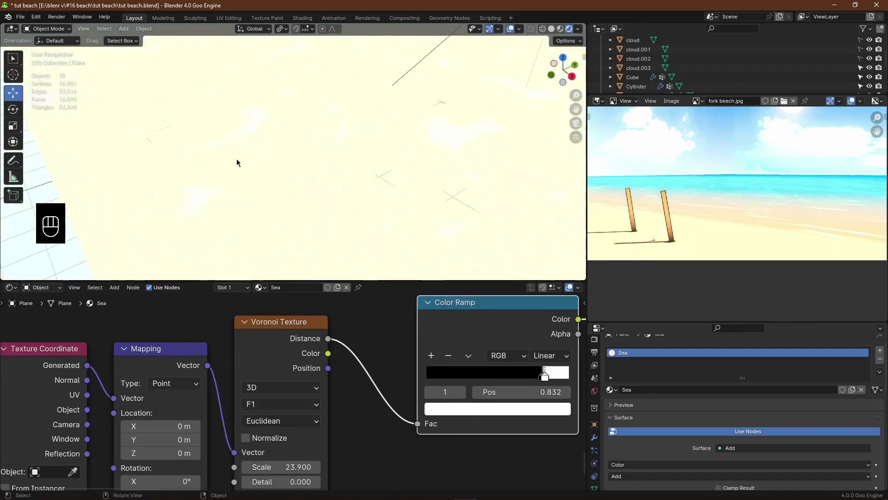
# Step: Stretch the Voronoi pattern by setting the Mapping node's Y scale to 9.3, and save the file
pyautogui.moveTo(246, 465); pyautogui.dragTo(365, 358, button='middle')
pyautogui.moveTo(279, 443); pyautogui.dragTo(298, 442)
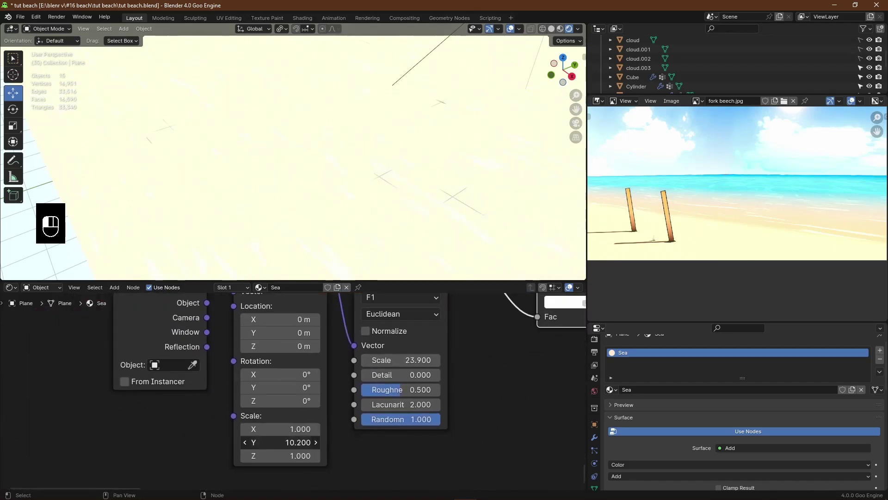
pyautogui.hotkey('ctrl', 's')
pyautogui.click(575, 123)
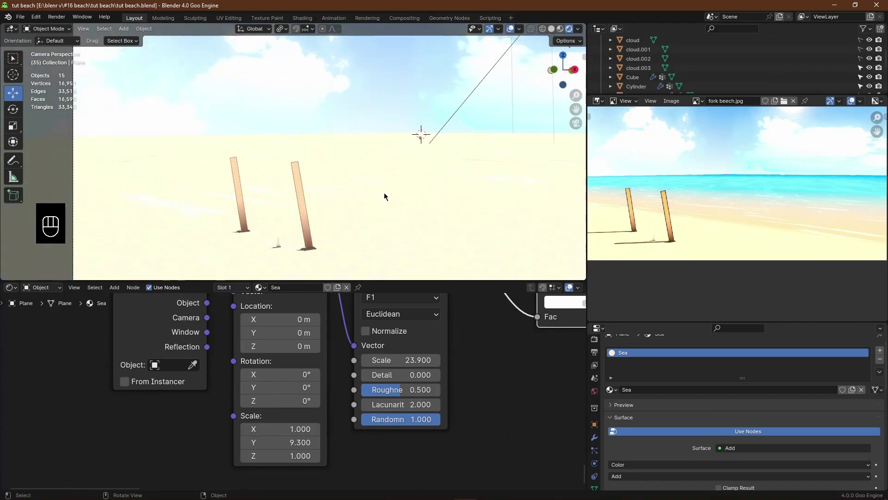
# Step: Increase the Voronoi Texture's scale to about 31.2 and save the file
pyautogui.scroll(2, 347, 213)
pyautogui.moveTo(411, 361); pyautogui.dragTo(435, 360)
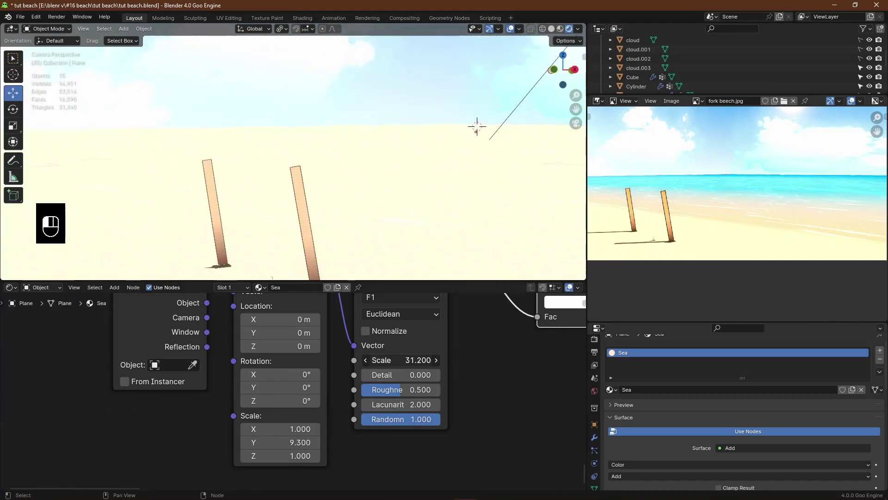
pyautogui.scroll(3, 281, 198)
pyautogui.hotkey('ctrl', 's')
pyautogui.scroll(2, 336, 168)
pyautogui.scroll(-2, 450, 353)
# Step: Soften the Voronoi's Color Ramp by moving its black stop to about 0.75, and save the file
pyautogui.moveTo(433, 411); pyautogui.dragTo(376, 430, button='middle')
pyautogui.scroll(9, 420, 419)
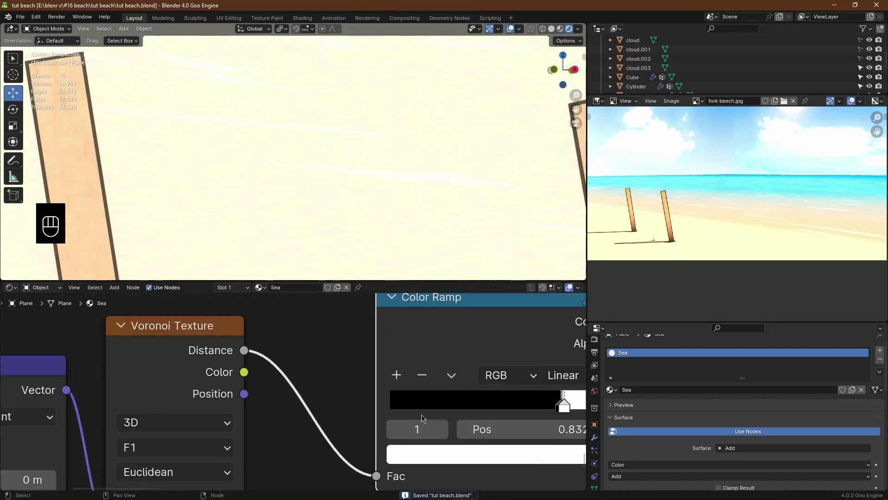
pyautogui.moveTo(561, 406); pyautogui.dragTo(549, 407)
pyautogui.scroll(-3, 304, 148)
pyautogui.scroll(-3, 296, 151)
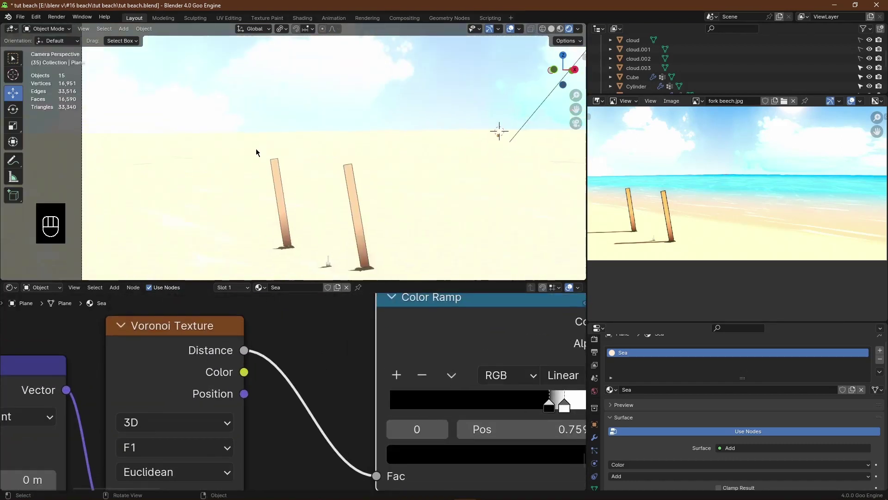
pyautogui.hotkey('ctrl', 's')
# Step: Duplicate the Add node, insert the copy into its output link, and set the copy's blending mode to Mix
pyautogui.scroll(-5, 366, 411)
pyautogui.scroll(-3, 366, 411)
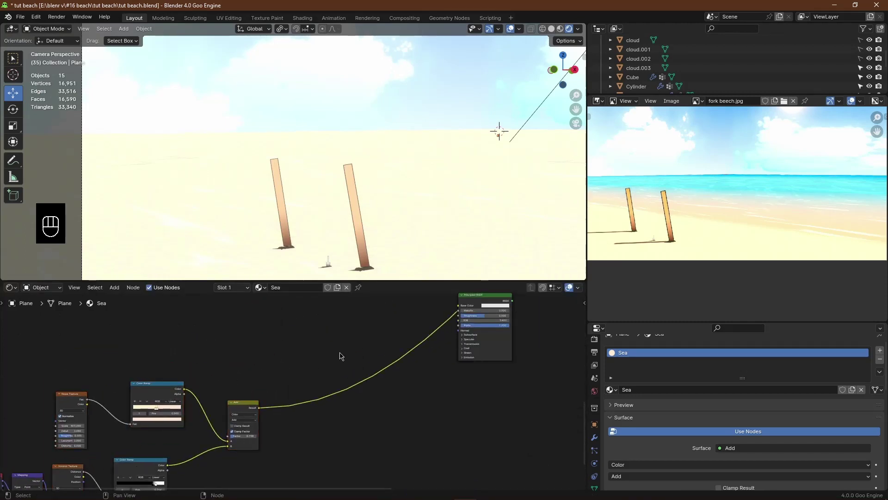
pyautogui.hotkey('shift', 'd')
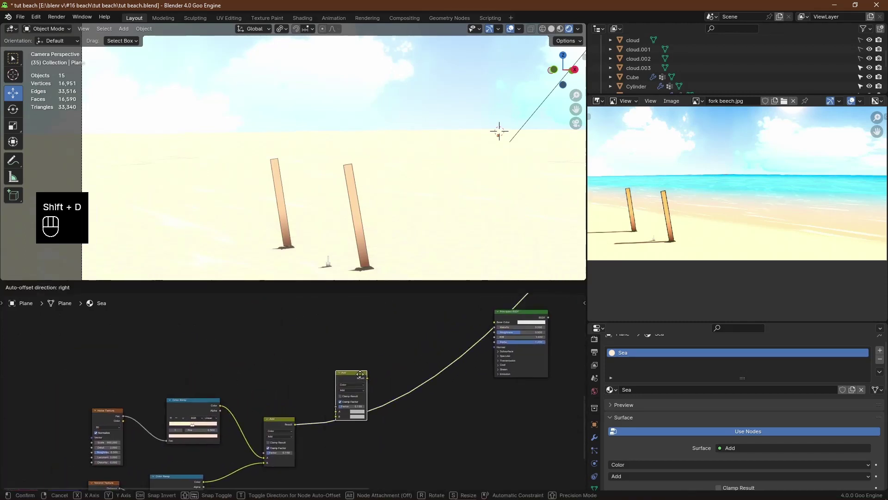
pyautogui.click(361, 374)
pyautogui.scroll(3, 360, 373)
pyautogui.click(386, 390)
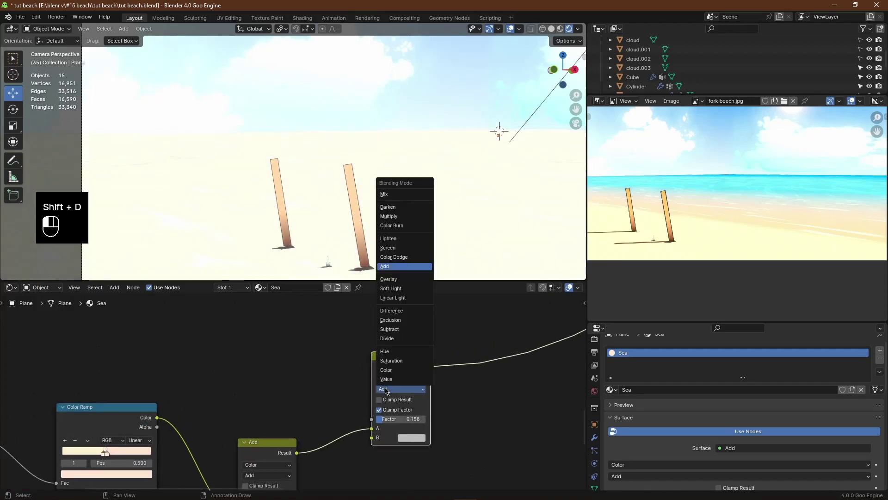
pyautogui.click(402, 194)
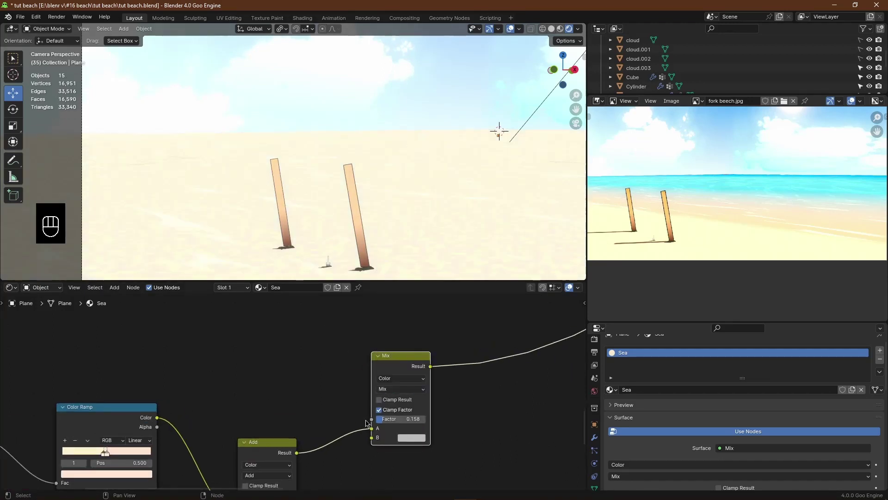
# Step: Add a Gradient Texture and connect its Color output to the Mix node's Factor
pyautogui.scroll(-1, 363, 423)
pyautogui.hotkey('shift', 'a')
pyautogui.write('gr')
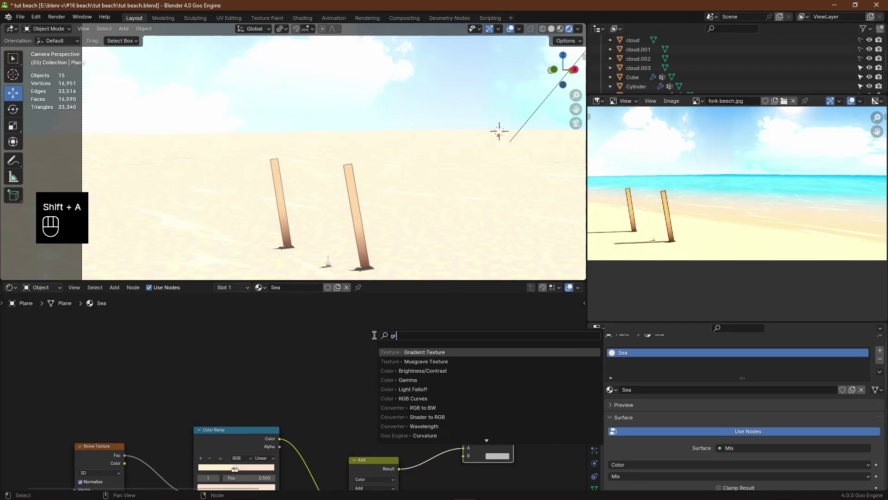
pyautogui.click(411, 352)
pyautogui.click(235, 346)
pyautogui.moveTo(285, 357); pyautogui.dragTo(384, 389)
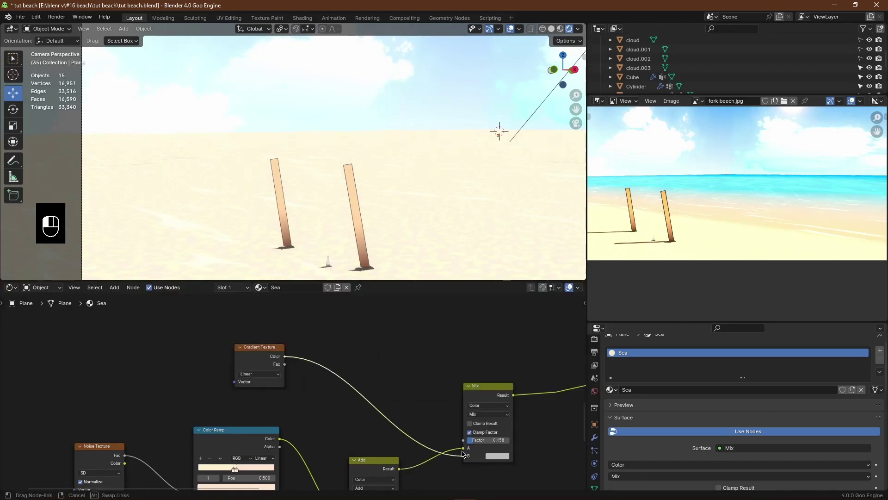
pyautogui.moveTo(462, 460); pyautogui.dragTo(463, 440)
# Step: Give the Gradient Texture its own Mapping and Texture Coordinate nodes
pyautogui.scroll(-3, 269, 355)
pyautogui.moveTo(270, 355); pyautogui.dragTo(400, 404, button='middle')
pyautogui.moveTo(397, 400); pyautogui.dragTo(366, 367)
pyautogui.hotkey('ctrl', 't')
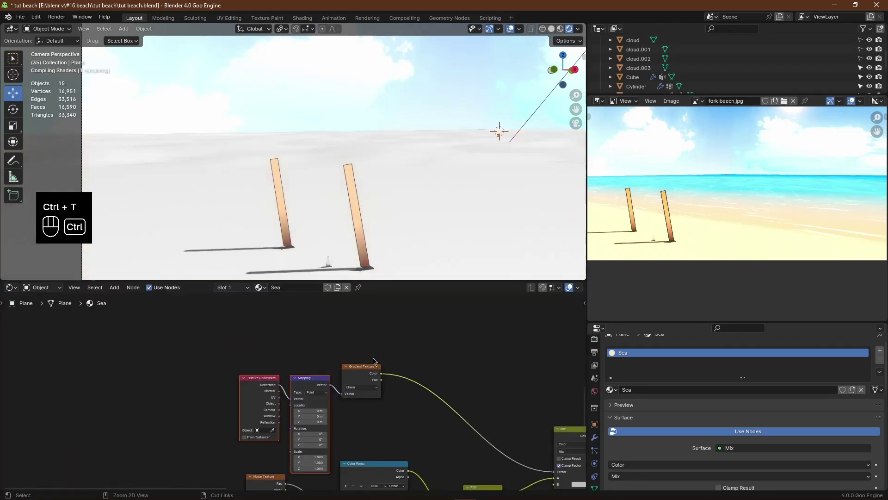
# Step: Insert a Color Ramp between the Gradient Texture and the Mix node's Factor, and bring the whole plane into view
pyautogui.scroll(1, 368, 370)
pyautogui.hotkey('shift', 'a')
pyautogui.write('c')
pyautogui.click(490, 343)
pyautogui.click(432, 356)
pyautogui.scroll(-4, 426, 347)
pyautogui.moveTo(430, 240); pyautogui.dragTo(361, 237, button='middle')
pyautogui.scroll(-5, 380, 240)
pyautogui.moveTo(361, 238)
pyautogui.keyDown('shift'); pyautogui.mouseDown(button='middle')
pyautogui.moveTo(359, 213)
pyautogui.moveTo(370, 223)
pyautogui.mouseUp(button='middle'); pyautogui.keyUp('shift')
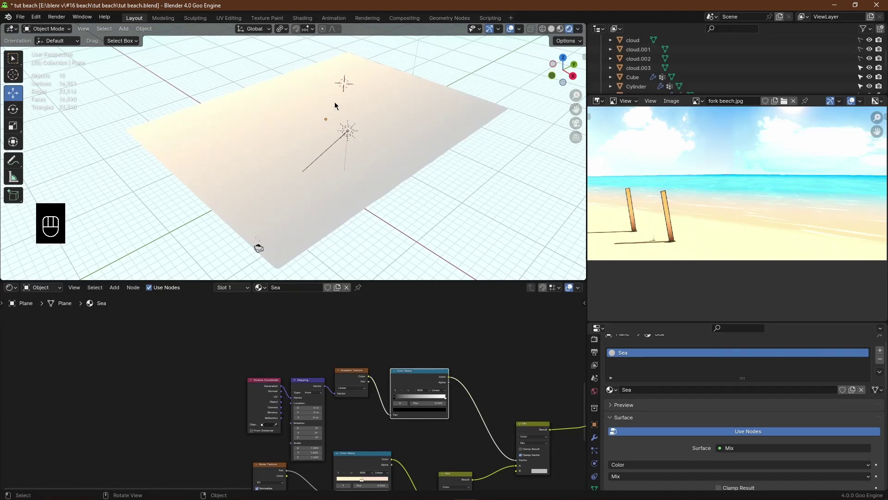
# Step: Preview the gradient's Color Ramp on the plane and set its Mapping node's Z rotation to -90°
pyautogui.scroll(4, 439, 406)
pyautogui.moveTo(434, 407); pyautogui.dragTo(361, 399, button='middle')
pyautogui.keyDown('ctrl'); pyautogui.keyDown('shift'); pyautogui.click(402, 367); pyautogui.keyUp('shift'); pyautogui.keyUp('ctrl')
pyautogui.scroll(2, 390, 388)
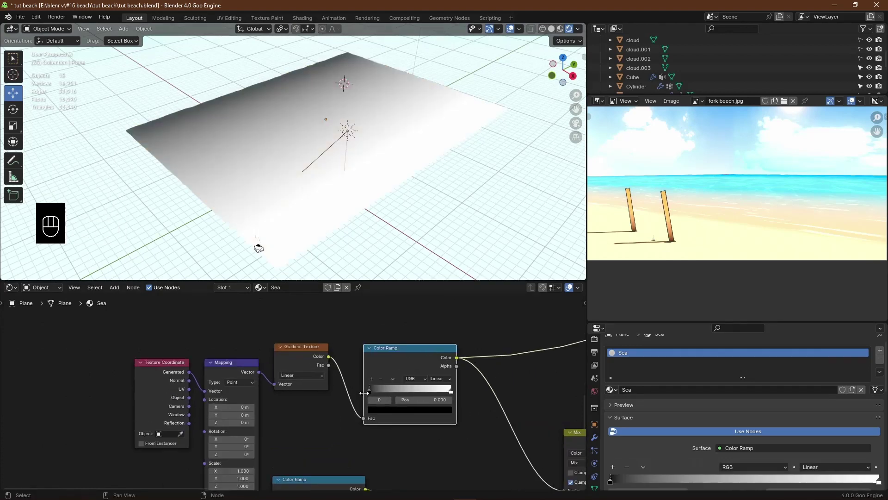
pyautogui.moveTo(293, 419); pyautogui.dragTo(371, 404, button='middle')
pyautogui.scroll(3, 371, 405)
pyautogui.scroll(3, 373, 406)
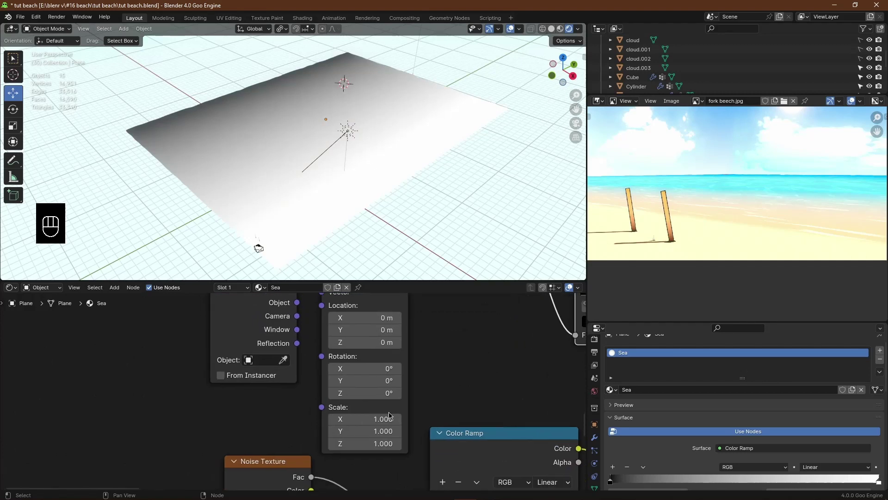
pyautogui.click(375, 395)
pyautogui.write('-90')
pyautogui.press('Return')
# Step: Set the gradient's Mapping node X location to 0.8 m
pyautogui.moveTo(452, 352); pyautogui.dragTo(415, 397, button='middle')
pyautogui.scroll(3, 415, 397)
pyautogui.click(384, 341)
pyautogui.write('0.8')
pyautogui.click(468, 378)
pyautogui.scroll(-3, 541, 370)
pyautogui.moveTo(542, 370); pyautogui.dragTo(215, 429, button='middle')
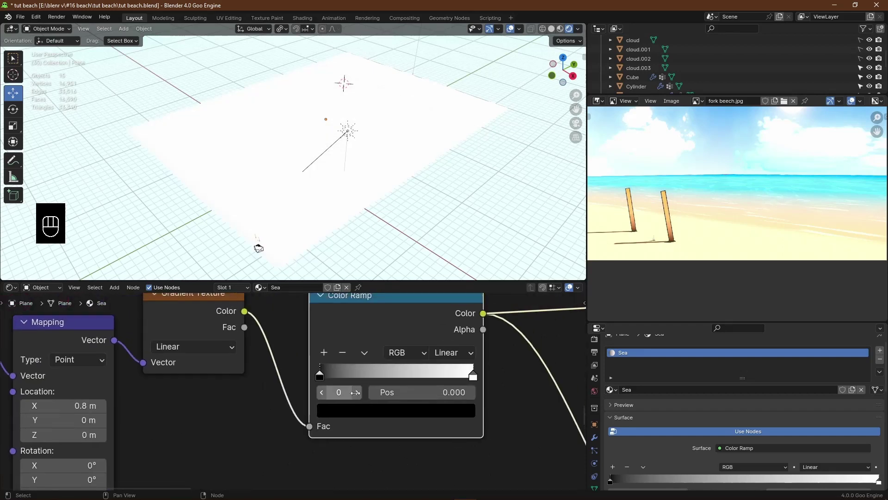
# Step: Sharpen the gradient's Color Ramp with its white stop at about 0.877 and black stop just before it, checking through the camera
pyautogui.moveTo(322, 375); pyautogui.dragTo(465, 381)
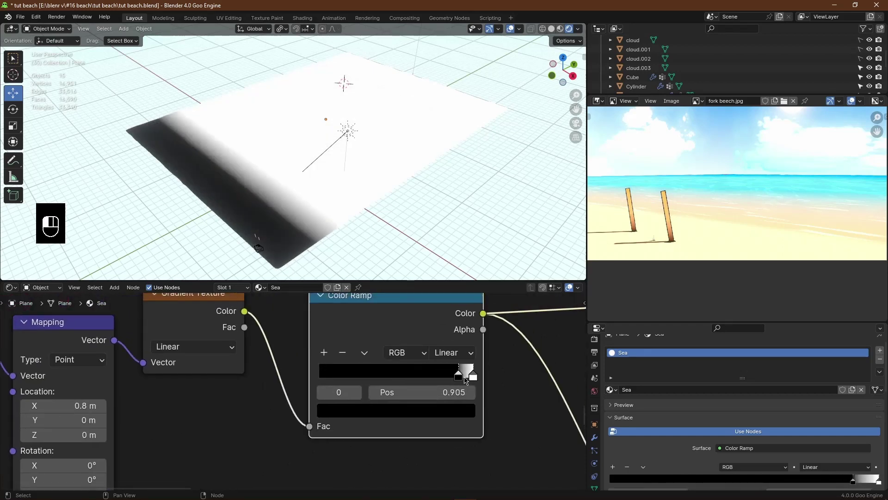
pyautogui.click(576, 123)
pyautogui.scroll(-2, 379, 185)
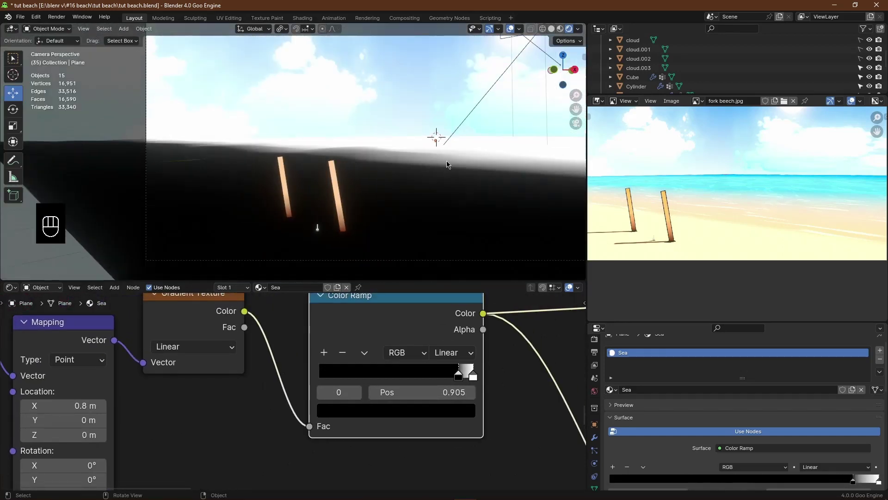
pyautogui.scroll(-3, 675, 218)
pyautogui.scroll(3, 680, 216)
pyautogui.moveTo(458, 376); pyautogui.dragTo(451, 379)
pyautogui.scroll(-4, 452, 378)
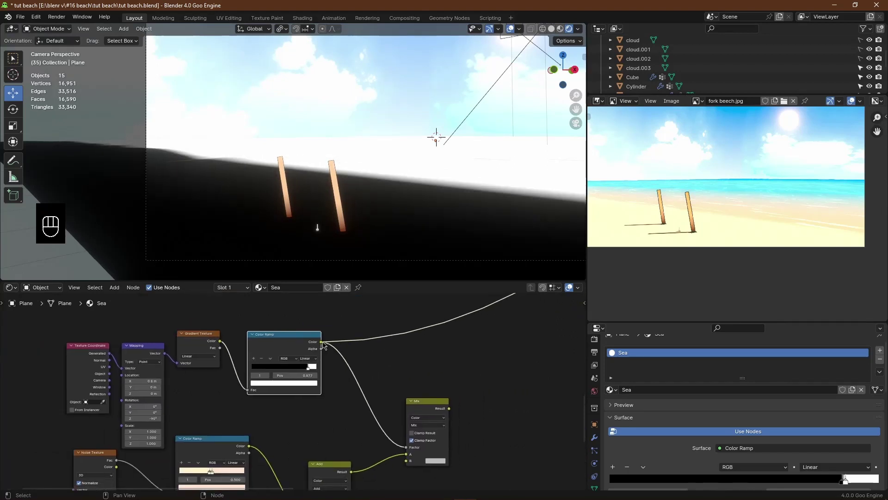
# Step: Move the Mix node farther from the Add node, save the file, and preview the Mix result on the plane
pyautogui.scroll(-3, 433, 416)
pyautogui.moveTo(394, 374); pyautogui.dragTo(435, 395)
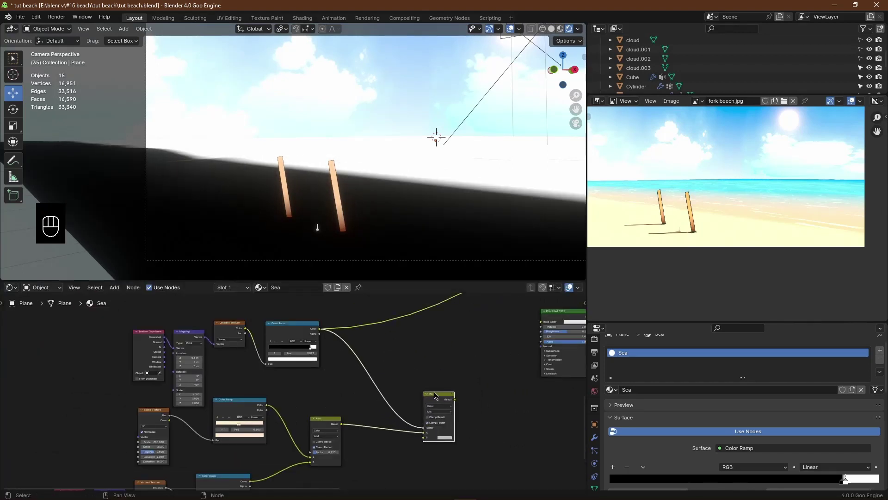
pyautogui.hotkey('ctrl', 's')
pyautogui.keyDown('ctrl'); pyautogui.keyDown('shift'); pyautogui.click(435, 395); pyautogui.keyUp('shift'); pyautogui.keyUp('ctrl')
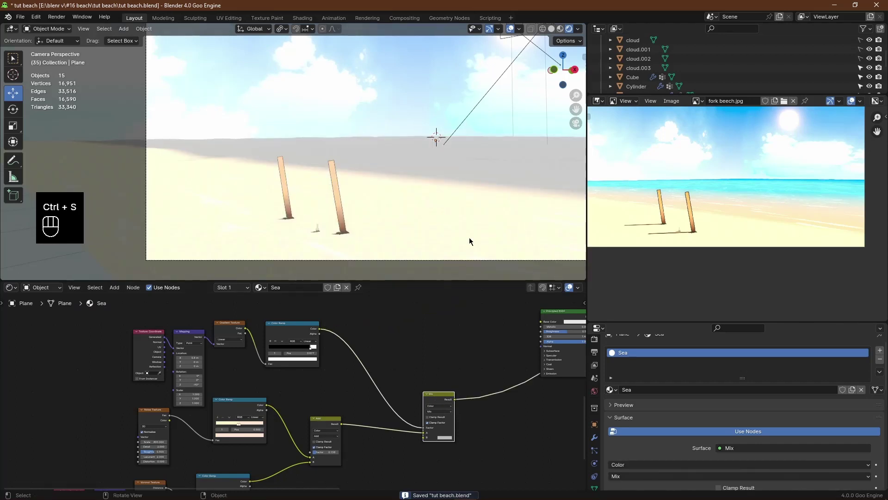
# Step: Move the Add node's link from the Mix node's A input to B, and save the file
pyautogui.moveTo(359, 427); pyautogui.dragTo(377, 396, button='middle')
pyautogui.scroll(2, 377, 396)
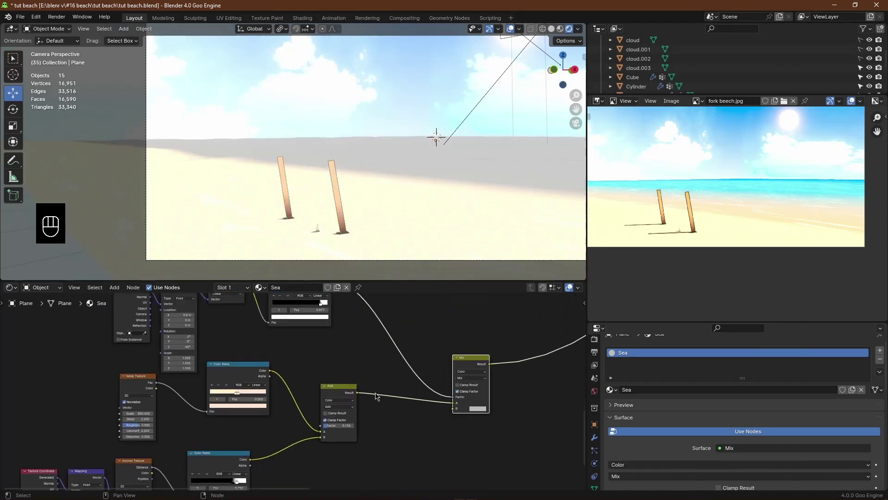
pyautogui.scroll(2, 477, 391)
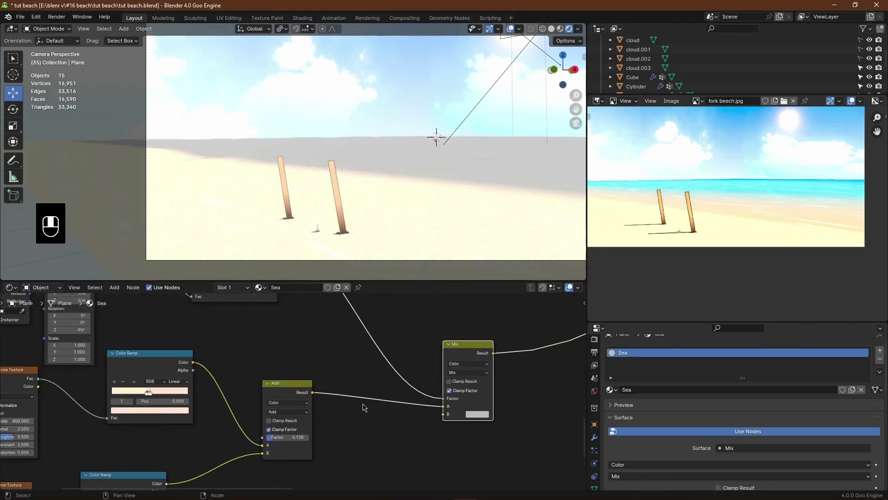
pyautogui.moveTo(333, 339); pyautogui.dragTo(358, 367, button='middle')
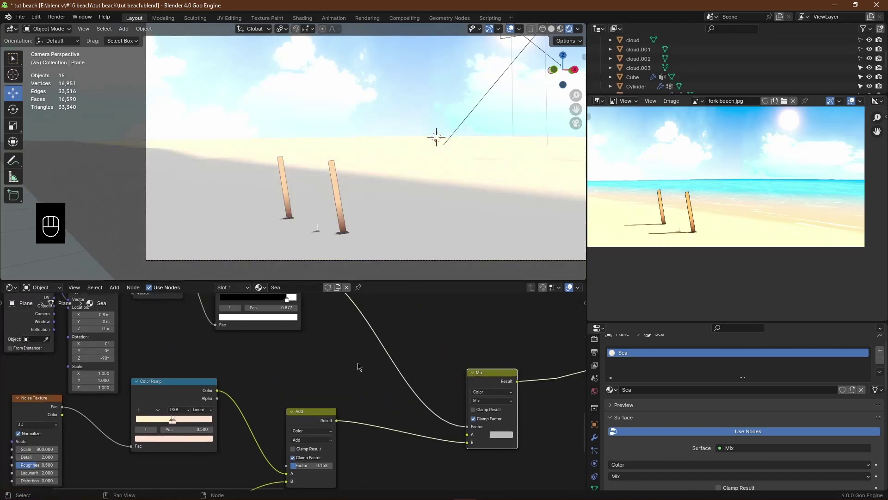
pyautogui.hotkey('ctrl', 's')
pyautogui.scroll(-4, 358, 367)
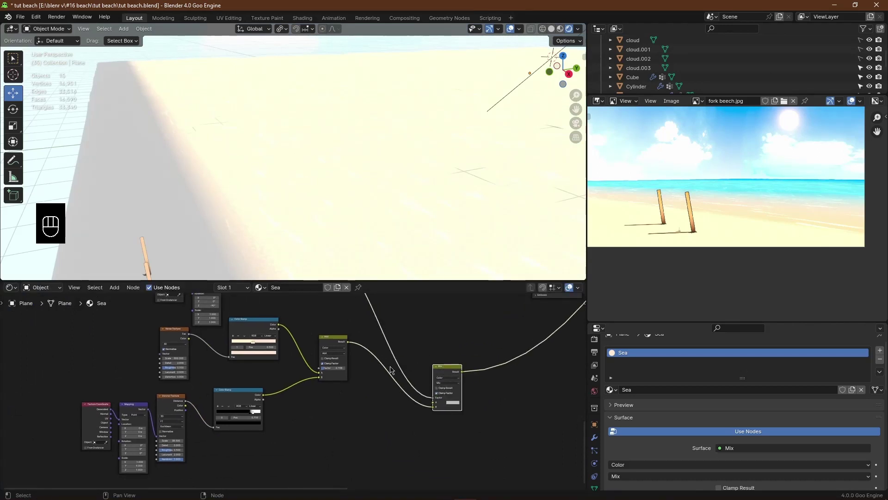
# Step: Duplicate the sand's Noise Texture and Color Ramp, place the copies below the Voronoi's Color Ramp, and preview the copied ramp
pyautogui.moveTo(401, 367); pyautogui.dragTo(424, 387, button='middle')
pyautogui.hotkey('shift', 'd')
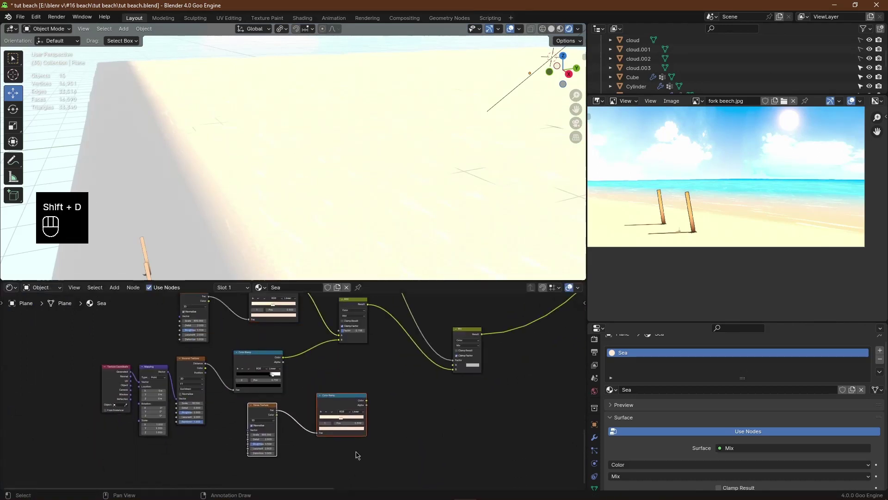
pyautogui.click(356, 451)
pyautogui.scroll(5, 345, 418)
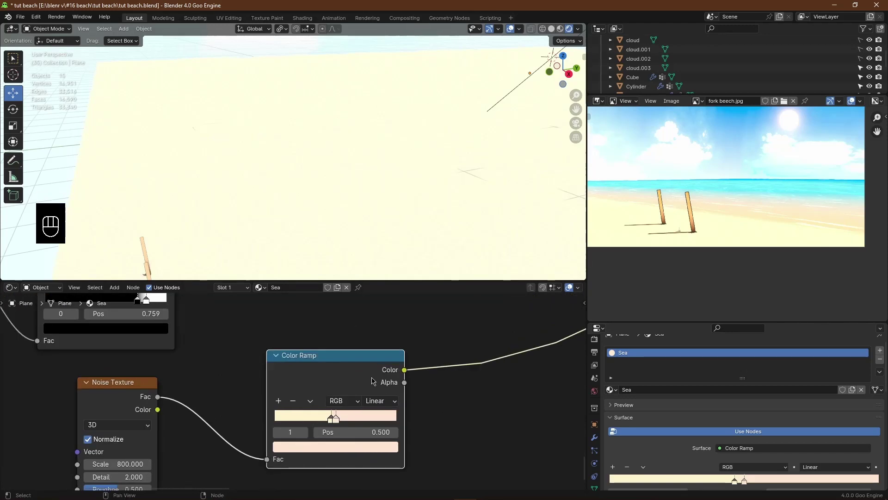
pyautogui.scroll(4, 352, 370)
# Step: Recolor the duplicated Color Ramp's stops to pale cream yellow tones
pyautogui.click(353, 446)
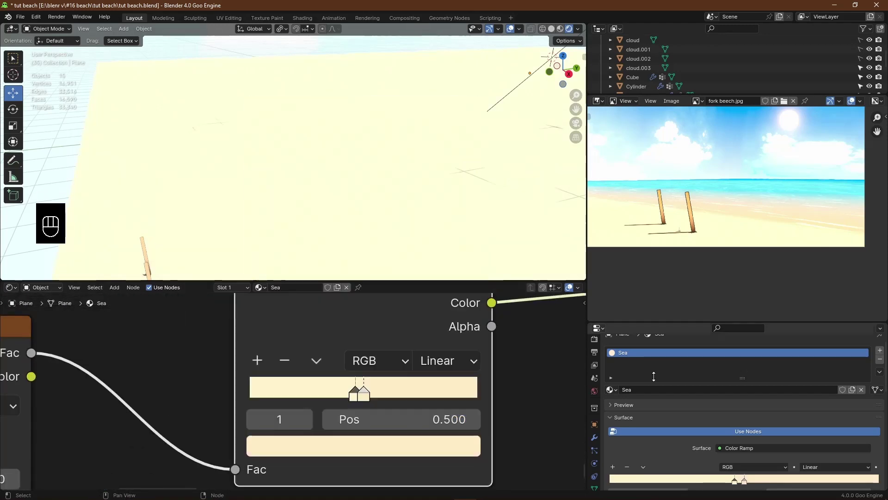
pyautogui.click(361, 447)
pyautogui.moveTo(337, 219); pyautogui.dragTo(333, 221)
pyautogui.scroll(-7, 424, 403)
# Step: Connect the duplicated Color Ramp to the Mix node's A input, preview the Mix result, and save the file
pyautogui.moveTo(368, 364); pyautogui.dragTo(327, 448, button='middle')
pyautogui.moveTo(309, 451); pyautogui.dragTo(436, 399)
pyautogui.keyDown('ctrl'); pyautogui.keyDown('shift'); pyautogui.click(456, 370); pyautogui.keyUp('shift'); pyautogui.keyUp('ctrl')
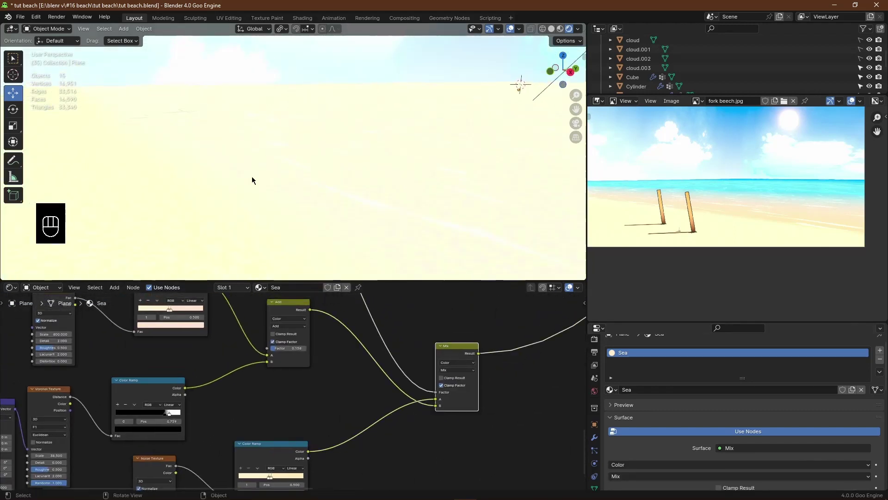
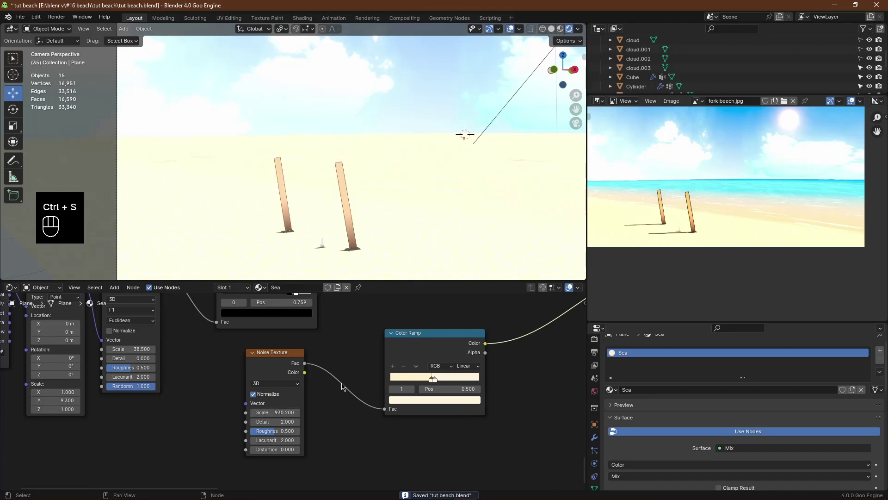
pyautogui.scroll(-11, 341, 386)
pyautogui.moveTo(506, 309); pyautogui.dragTo(381, 392, button='middle')
pyautogui.hotkey('ctrl', 's')
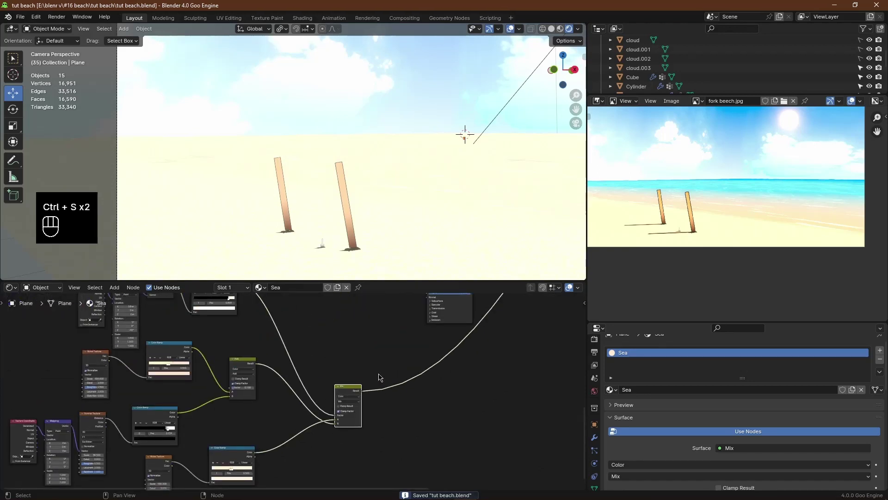
# Step: Feed the Mix result into the Principled BSDF's Base Color, output that shader on the plane, and save the file
pyautogui.scroll(-2, 356, 380)
pyautogui.moveTo(352, 387); pyautogui.dragTo(283, 428, button='middle')
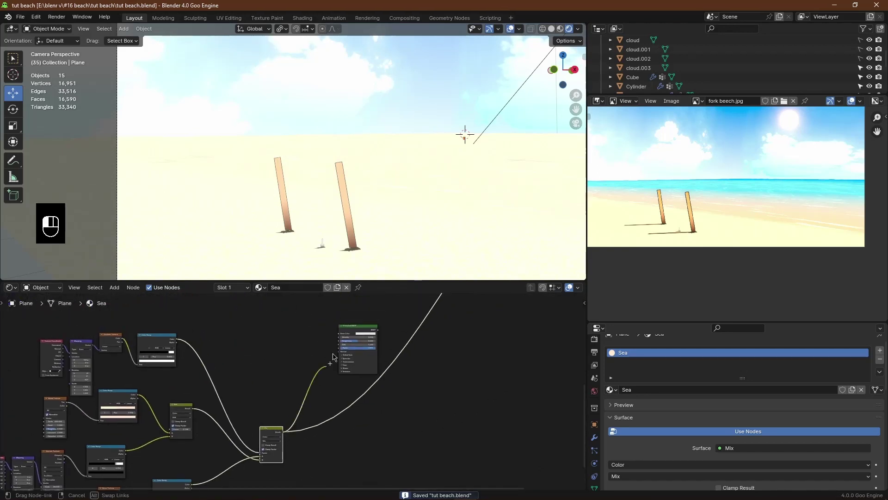
pyautogui.keyDown('ctrl'); pyautogui.keyDown('shift'); pyautogui.click(357, 334); pyautogui.keyUp('shift'); pyautogui.keyUp('ctrl')
pyautogui.moveTo(340, 335); pyautogui.dragTo(368, 383)
pyautogui.moveTo(389, 167); pyautogui.dragTo(327, 193, button='middle')
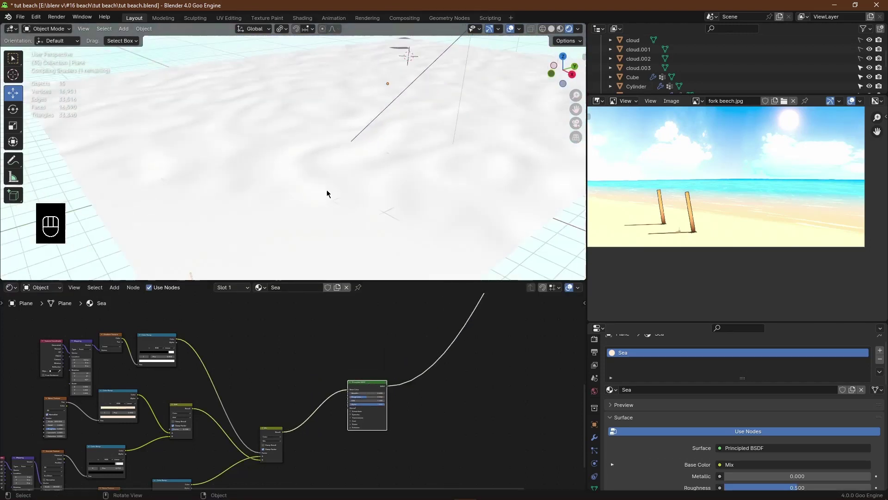
pyautogui.click(576, 122)
pyautogui.hotkey('ctrl', 's')
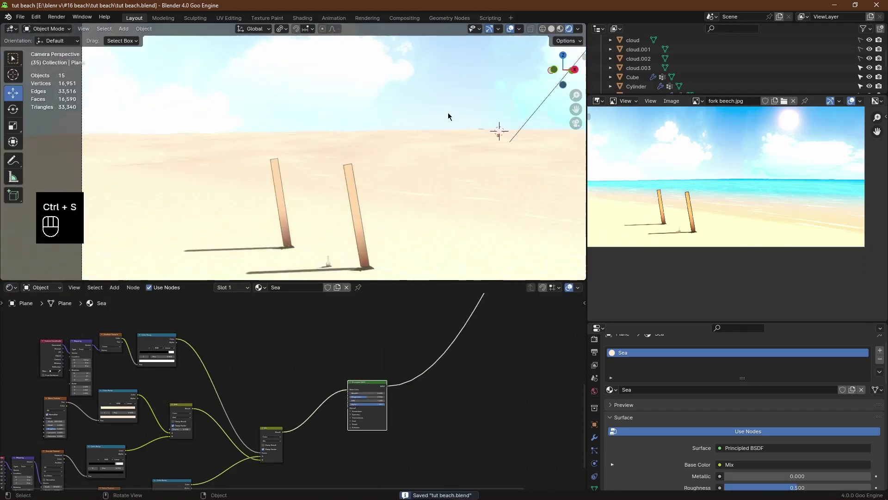
# Step: Set the duplicated Noise Texture's scale to 1000 and save the file
pyautogui.scroll(2, 350, 190)
pyautogui.scroll(7, 242, 416)
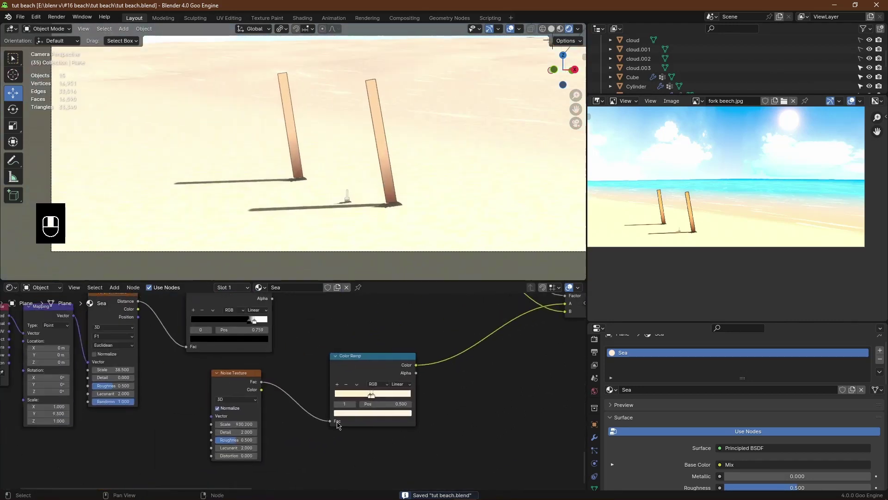
pyautogui.click(242, 429)
pyautogui.write('1000')
pyautogui.press('Return')
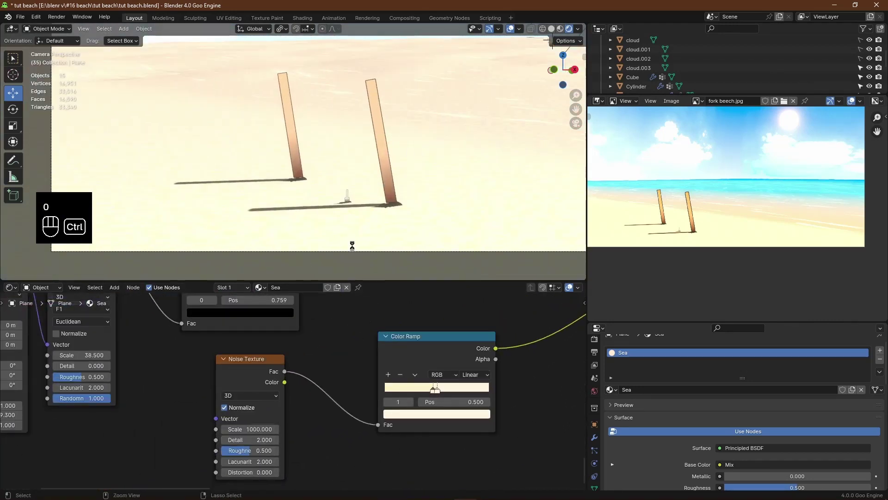
pyautogui.scroll(-2, 356, 236)
pyautogui.hotkey('ctrl', 's')
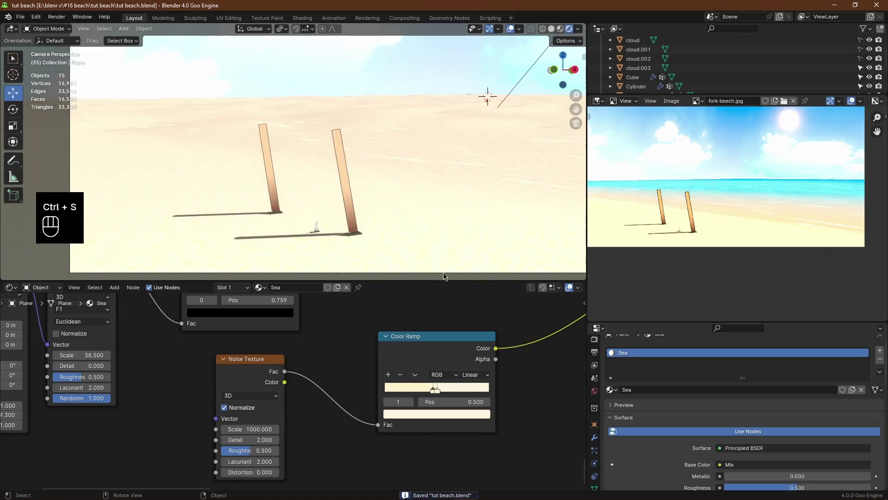
# Step: Move the Principled BSDF node farther from the Mix node to make room for more nodes
pyautogui.scroll(-5, 334, 398)
pyautogui.moveTo(334, 398); pyautogui.dragTo(177, 478, button='middle')
pyautogui.scroll(6, 177, 478)
pyautogui.moveTo(554, 308); pyautogui.dragTo(412, 351, button='middle')
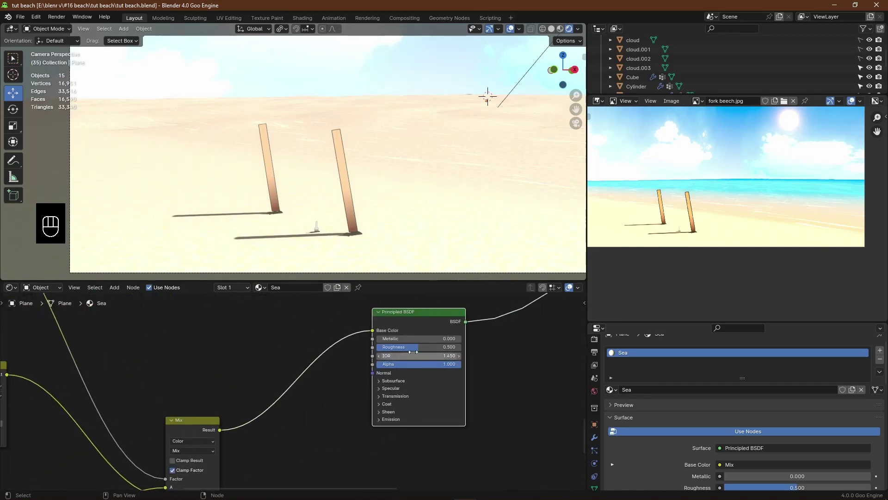
pyautogui.moveTo(412, 348); pyautogui.dragTo(421, 386)
pyautogui.scroll(-9, 295, 389)
pyautogui.hotkey('shift', 'a')
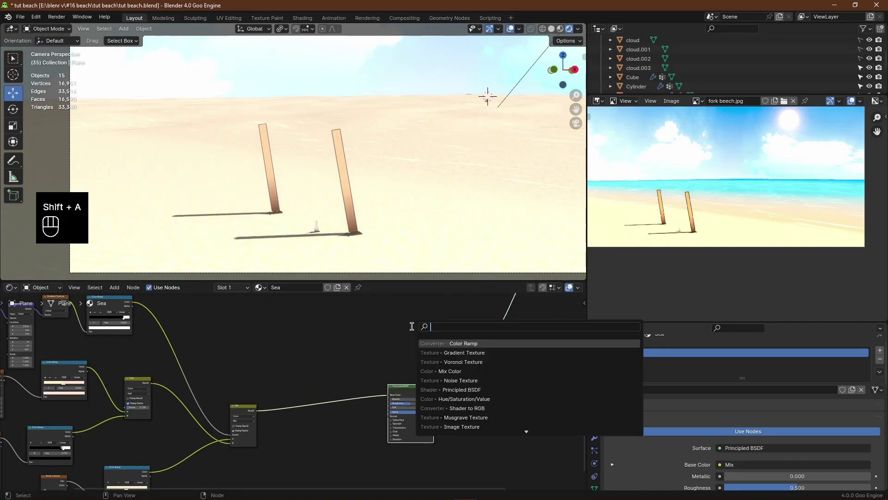
# Step: Duplicate the gradient's Texture Coordinate, Mapping, Gradient Texture and Color Ramp nodes, place the copies near the Principled BSDF, and preview their ramp
pyautogui.scroll(-4, 259, 356)
pyautogui.moveTo(259, 357); pyautogui.dragTo(347, 379, button='middle')
pyautogui.moveTo(258, 328); pyautogui.dragTo(147, 392)
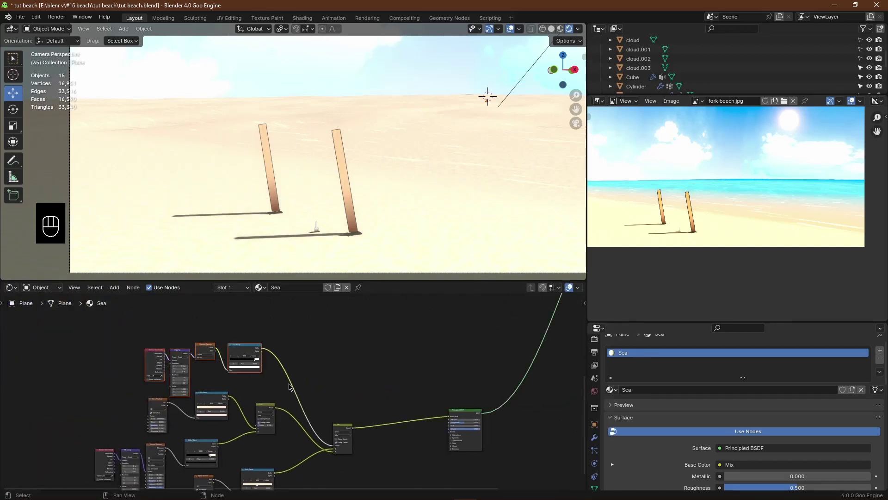
pyautogui.moveTo(319, 400); pyautogui.dragTo(293, 356, button='middle')
pyautogui.hotkey('shift', 'd')
pyautogui.click(442, 443)
pyautogui.moveTo(371, 396); pyautogui.dragTo(384, 402)
pyautogui.scroll(7, 389, 402)
pyautogui.moveTo(421, 402); pyautogui.dragTo(266, 445, button='middle')
pyautogui.keyDown('ctrl'); pyautogui.keyDown('shift'); pyautogui.click(371, 397); pyautogui.keyUp('shift'); pyautogui.keyUp('ctrl')
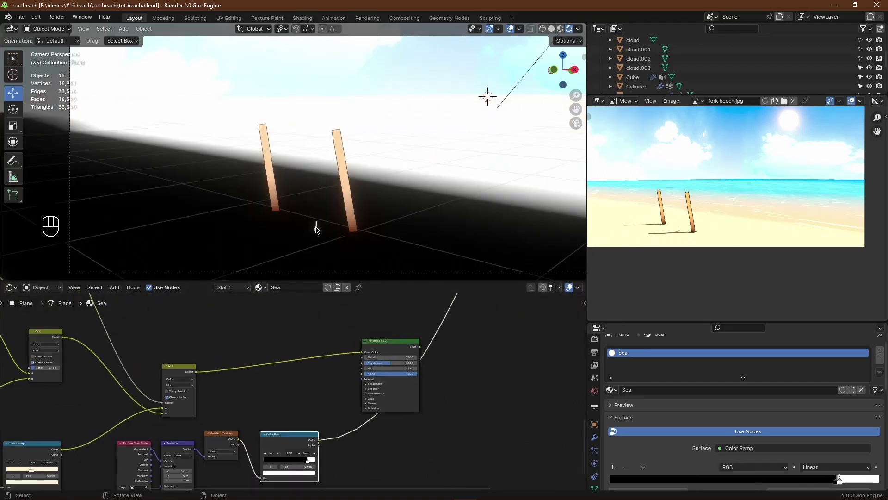
# Step: Flip the duplicated gradient Color Ramp and move its white stop to about 0.84, with the black stop at about 0.89
pyautogui.scroll(2, 324, 389)
pyautogui.click(311, 371)
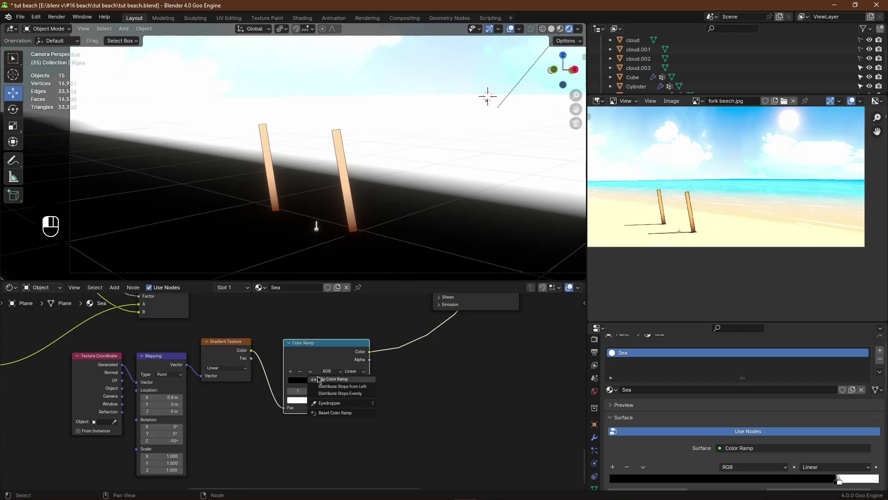
pyautogui.click(325, 390)
pyautogui.moveTo(303, 383); pyautogui.dragTo(338, 387)
pyautogui.scroll(-5, 332, 389)
pyautogui.scroll(-2, 334, 380)
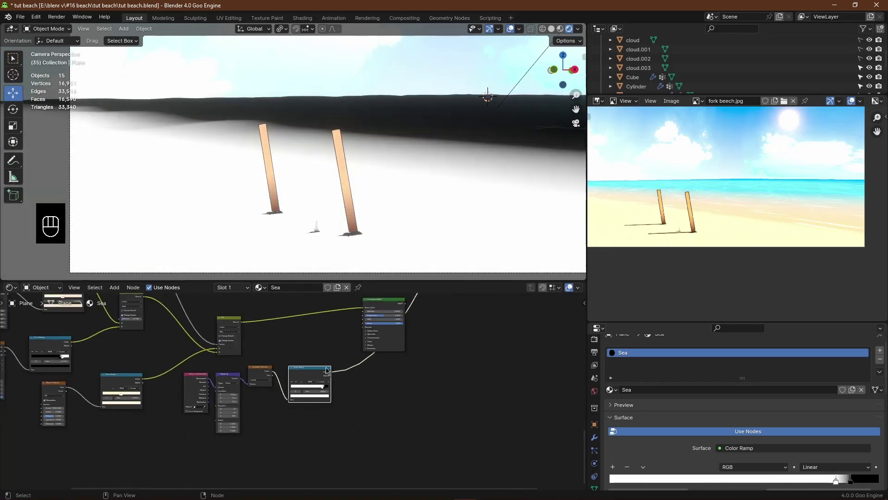
# Step: Connect the flipped Color Ramp to the Principled BSDF's Roughness and output the shader on the plane
pyautogui.moveTo(333, 371); pyautogui.dragTo(324, 416, button='middle')
pyautogui.moveTo(356, 364); pyautogui.dragTo(356, 360)
pyautogui.scroll(2, 298, 389)
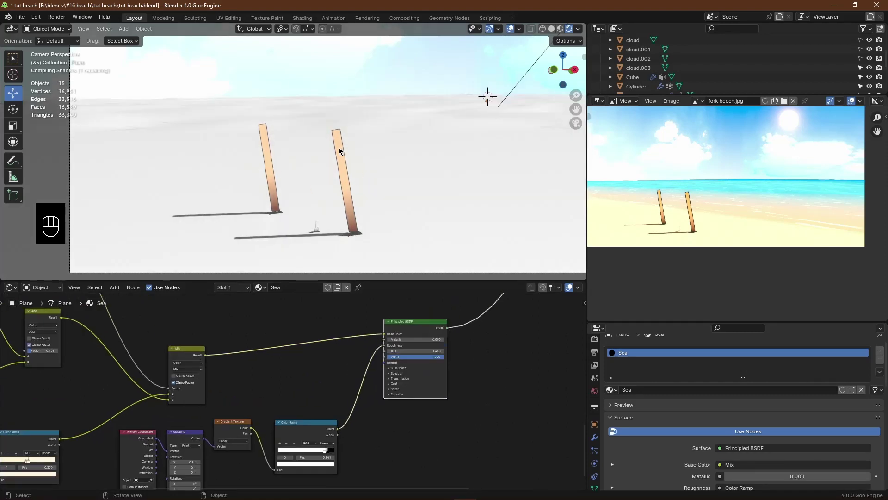
# Step: Nudge the roughness Color Ramp's white stop slightly toward the start, lighten its black stop to a grey of about 0.4 value, and save the file
pyautogui.scroll(2, 331, 152)
pyautogui.hotkey('ctrl', 's')
pyautogui.scroll(3, 292, 450)
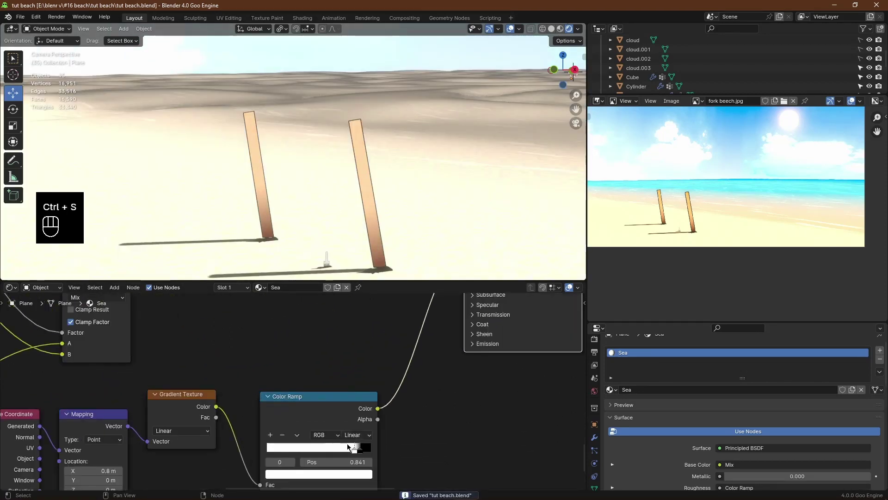
pyautogui.moveTo(354, 452); pyautogui.dragTo(350, 451)
pyautogui.click(362, 451)
pyautogui.click(319, 474)
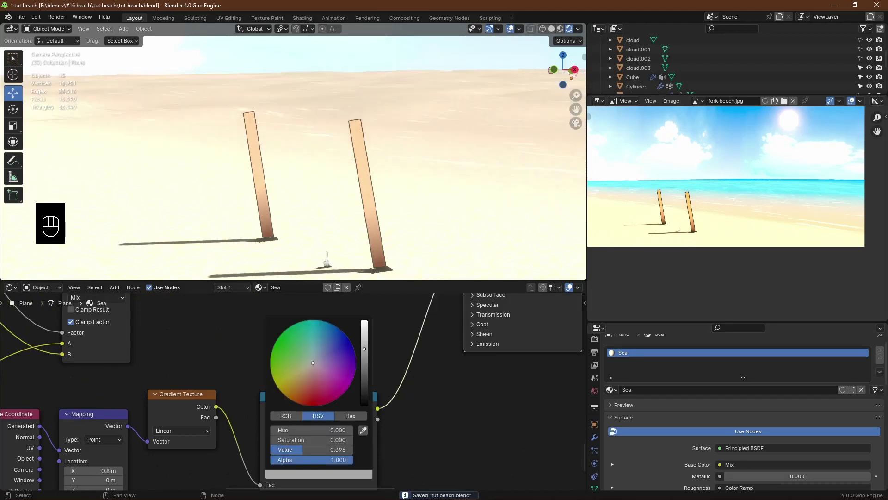
pyautogui.moveTo(364, 352); pyautogui.dragTo(364, 354)
pyautogui.scroll(-5, 248, 176)
pyautogui.hotkey('ctrl', 's')
pyautogui.scroll(4, 207, 152)
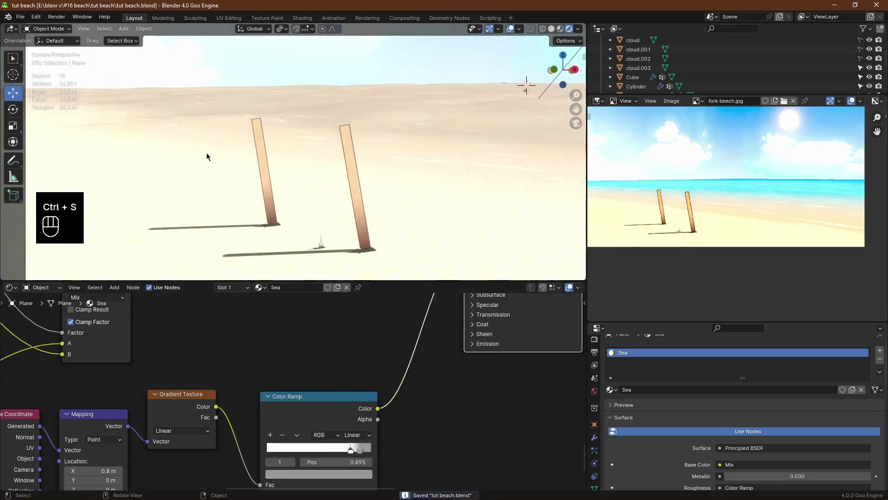
# Step: Delete the duplicated Texture Coordinate and Mapping nodes and feed the roughness Gradient Texture from the original Mapping node
pyautogui.scroll(-3, 278, 165)
pyautogui.scroll(-5, 208, 363)
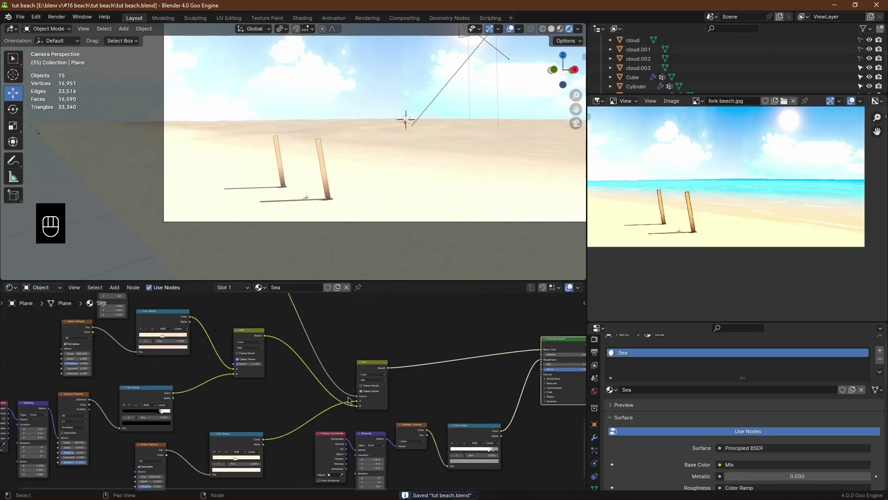
pyautogui.moveTo(385, 455); pyautogui.dragTo(385, 455)
pyautogui.moveTo(385, 456); pyautogui.dragTo(388, 412, button='middle')
pyautogui.moveTo(382, 408); pyautogui.dragTo(325, 446)
pyautogui.press('x')
pyautogui.scroll(-3, 315, 379)
pyautogui.moveTo(219, 312); pyautogui.dragTo(230, 349, button='middle')
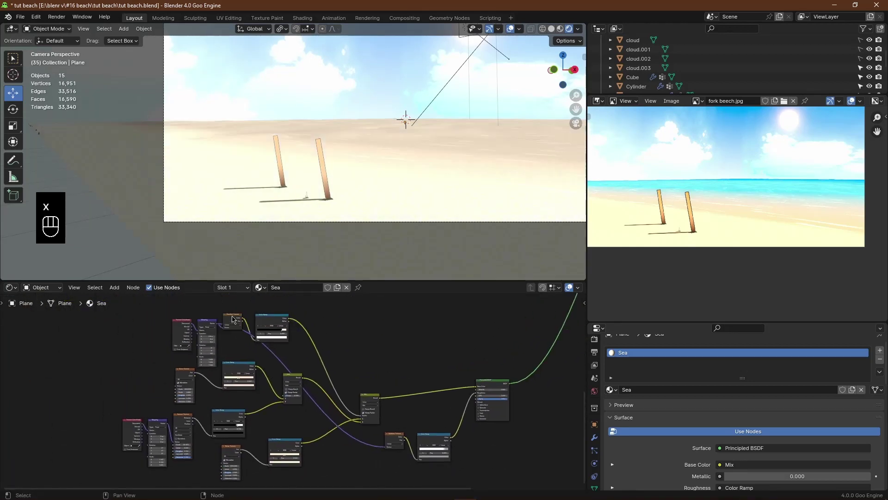
# Step: Move the original Gradient Texture and its Color Ramp farther from the Mapping node to tidy the tree, and save the file
pyautogui.scroll(-1, 249, 310)
pyautogui.moveTo(268, 299); pyautogui.dragTo(275, 343, button='middle')
pyautogui.moveTo(276, 342); pyautogui.dragTo(243, 365)
pyautogui.moveTo(275, 358); pyautogui.dragTo(293, 351)
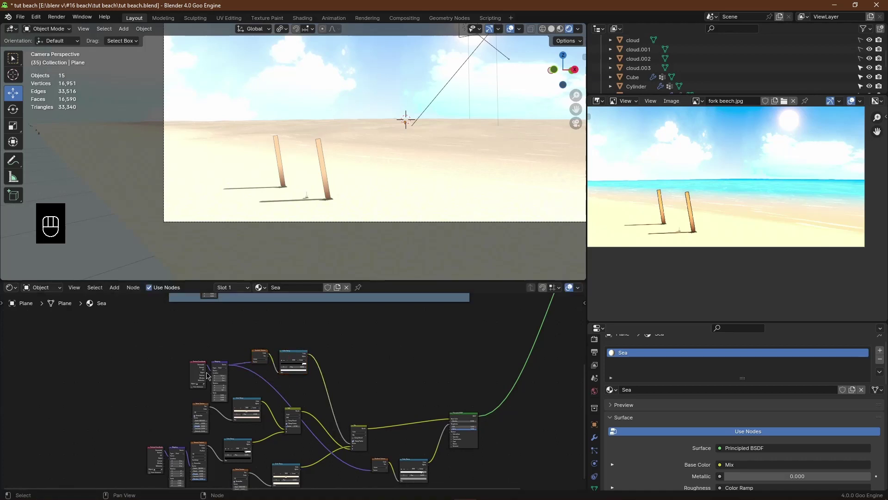
pyautogui.scroll(1, 353, 402)
pyautogui.moveTo(353, 402); pyautogui.dragTo(352, 387, button='middle')
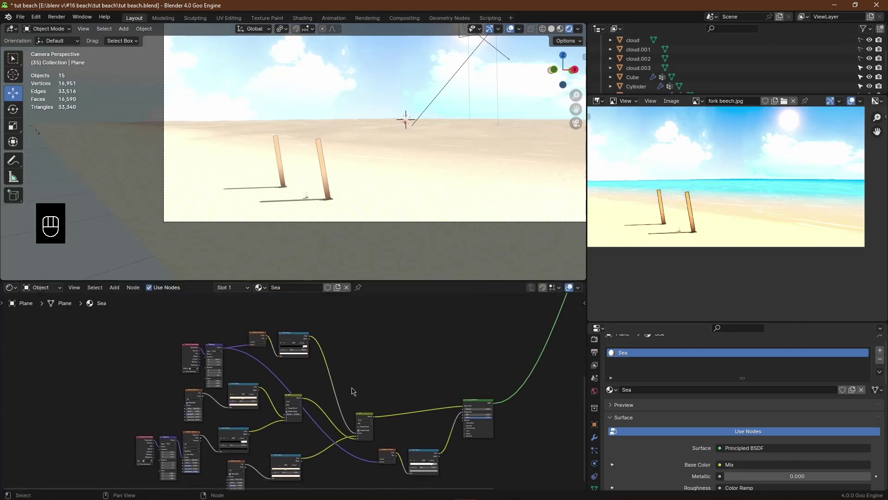
pyautogui.scroll(5, 308, 398)
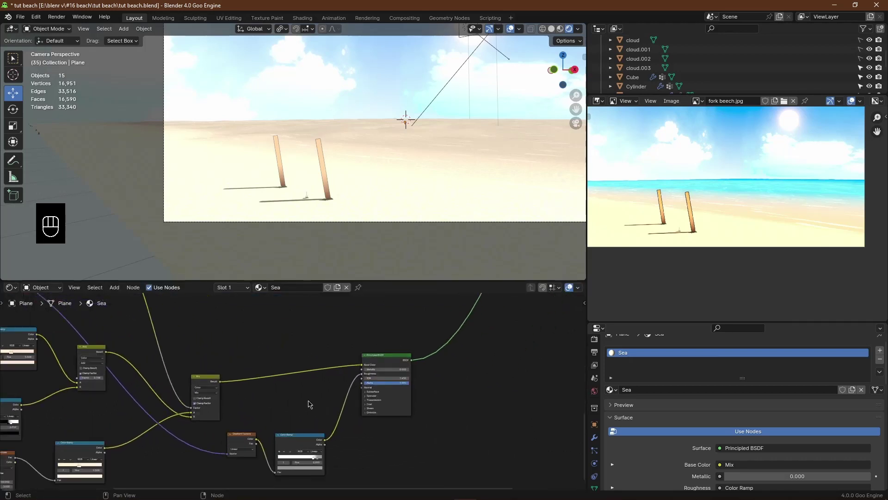
pyautogui.scroll(1, 413, 147)
pyautogui.hotkey('ctrl', 's')
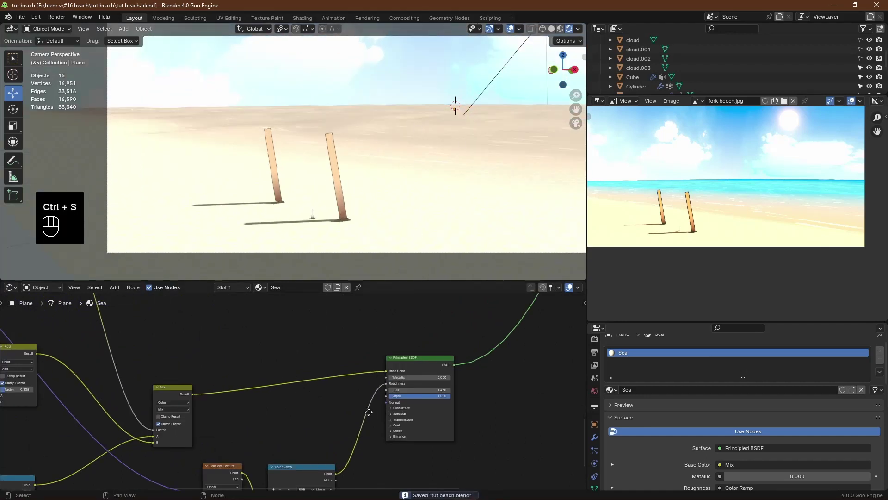
# Step: Move the roughness Color Ramp's grey stop to position 0.864 and save the file
pyautogui.scroll(3, 368, 412)
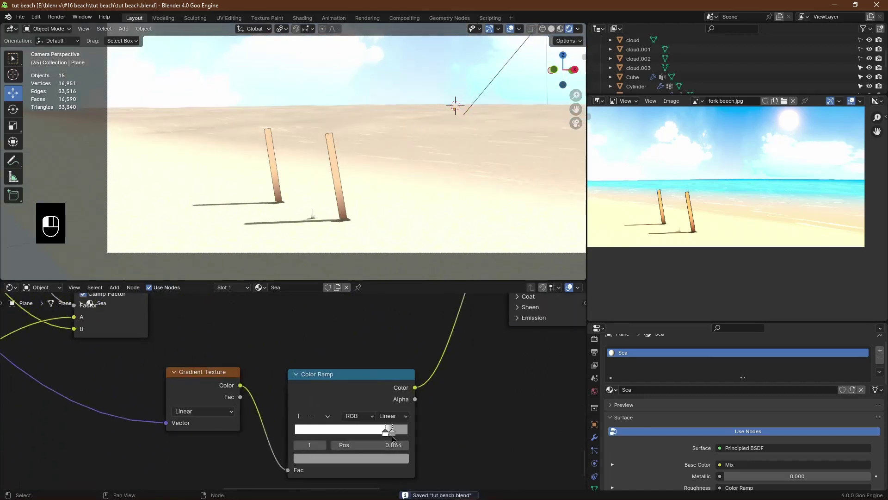
pyautogui.scroll(-3, 392, 438)
pyautogui.hotkey('ctrl', 's')
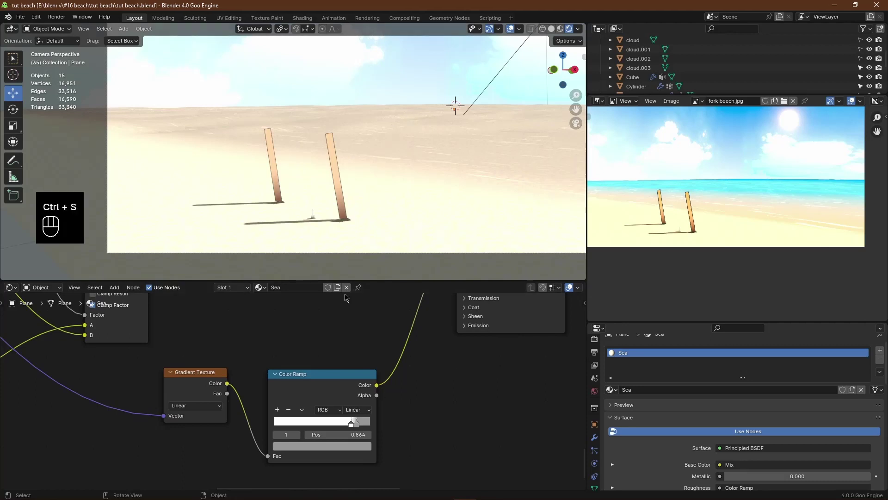
# Step: Save the file and fine-tune the brightness of the roughness Color Ramp's grey stop while checking the sand around the posts
pyautogui.scroll(-3, 351, 352)
pyautogui.moveTo(370, 370); pyautogui.dragTo(319, 414, button='middle')
pyautogui.moveTo(413, 340); pyautogui.dragTo(331, 396, button='middle')
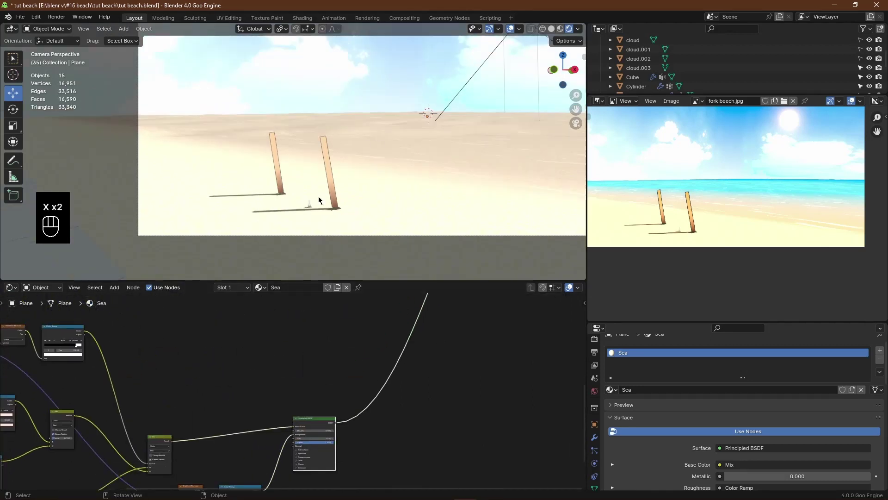
pyautogui.hotkey('ctrl', 's')
pyautogui.moveTo(310, 439); pyautogui.dragTo(343, 361, button='middle')
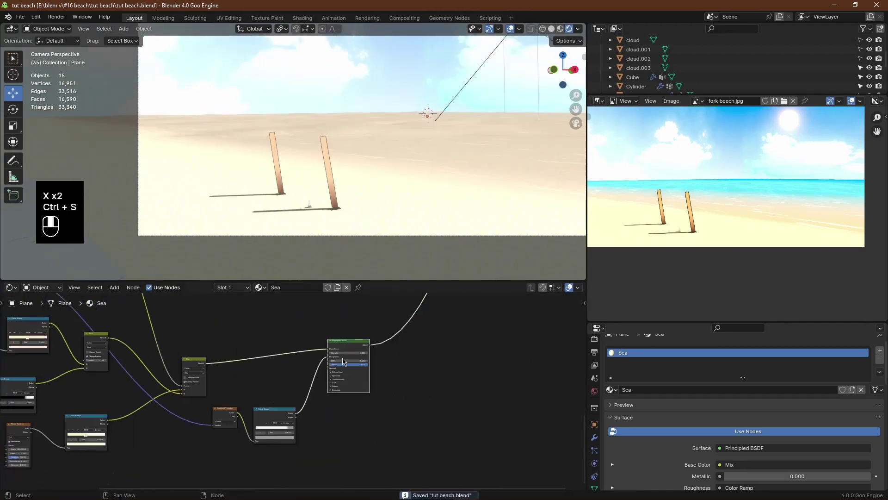
pyautogui.scroll(6, 343, 362)
pyautogui.click(307, 448)
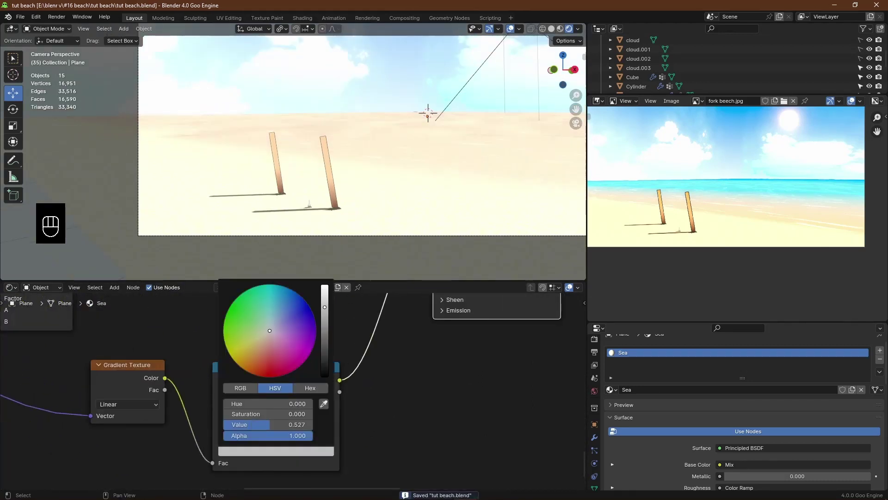
pyautogui.moveTo(263, 425); pyautogui.dragTo(259, 424)
pyautogui.scroll(4, 212, 196)
pyautogui.keyDown('shift'); pyautogui.moveTo(213, 196); pyautogui.dragTo(274, 182, button='middle'); pyautogui.keyUp('shift')
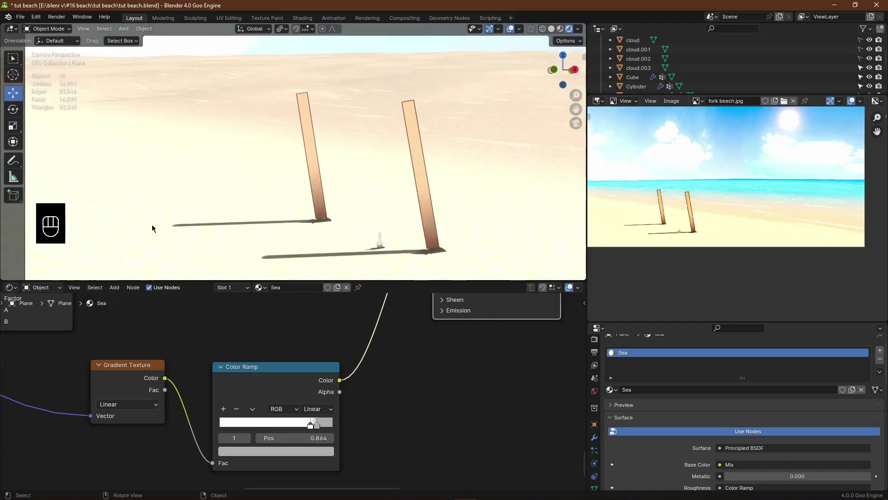
# Step: Enclose all the sand nodes in a frame labelled "Sand", enable its custom color, and set the label size to 64
pyautogui.scroll(-3, 152, 224)
pyautogui.scroll(-3, 323, 340)
pyautogui.scroll(-3, 325, 341)
pyautogui.moveTo(130, 320); pyautogui.dragTo(442, 438)
pyautogui.hotkey('ctrl', 'j')
pyautogui.press('n')
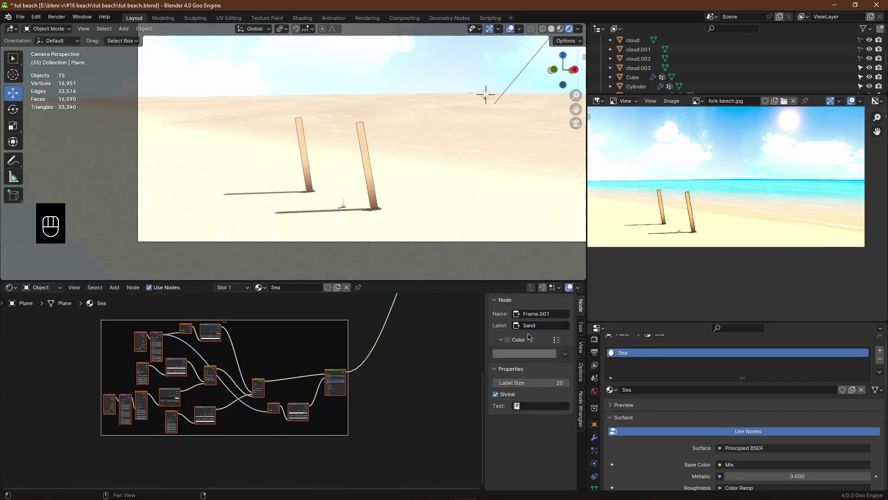
pyautogui.click(508, 340)
pyautogui.moveTo(509, 382); pyautogui.dragTo(536, 383)
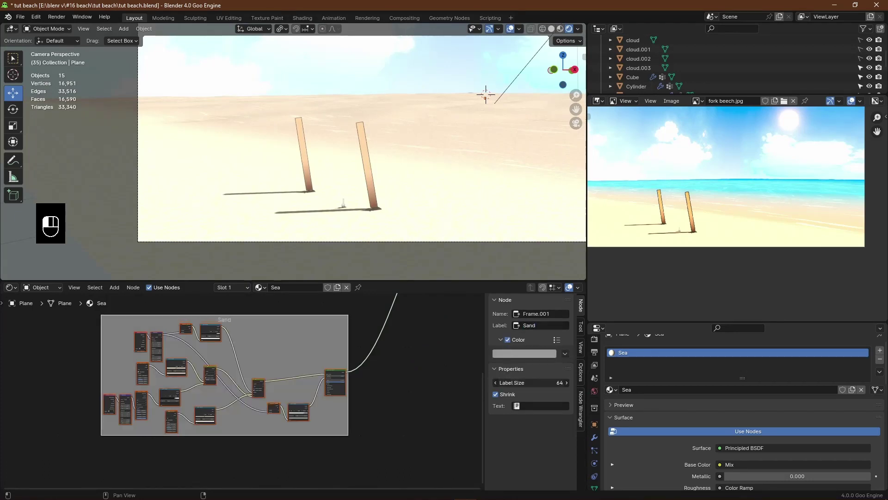
# Step: Color the Sand frame orange-brown and place it just below the Water frame
pyautogui.click(524, 354)
pyautogui.click(533, 264)
pyautogui.scroll(-5, 299, 351)
pyautogui.moveTo(296, 347); pyautogui.dragTo(297, 396, button='middle')
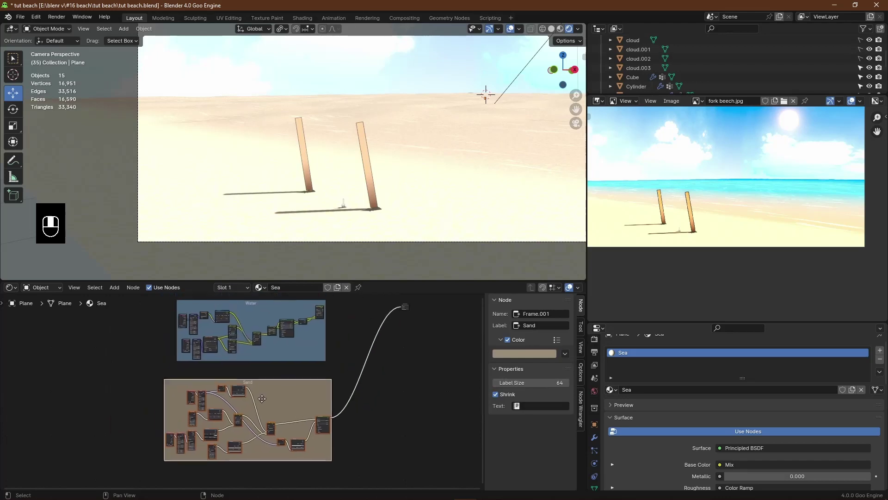
pyautogui.moveTo(243, 392); pyautogui.dragTo(241, 392)
# Step: Move the Material Output farther from the frames, save the file, and add a Mix Shader node beside the Water and Sand frames
pyautogui.scroll(4, 241, 393)
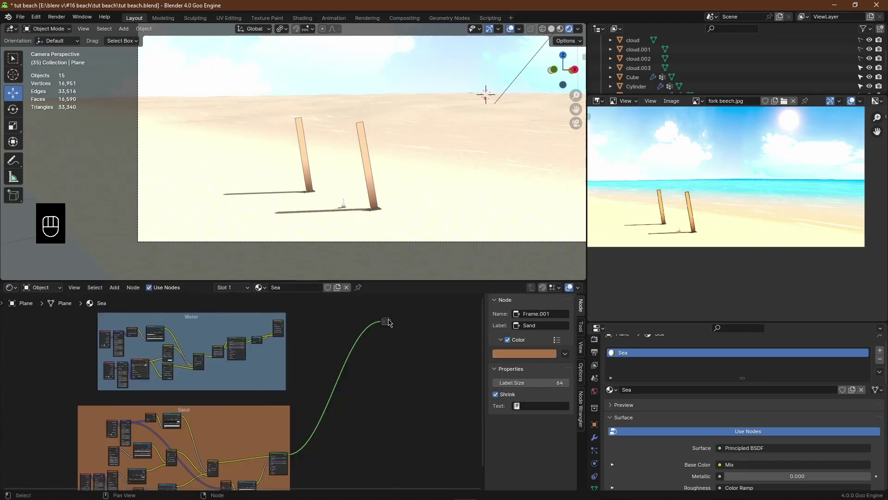
pyautogui.moveTo(388, 322); pyautogui.dragTo(433, 364)
pyautogui.hotkey('ctrl', 's')
pyautogui.hotkey('shift', 'a')
pyautogui.click(407, 325)
pyautogui.write('mi')
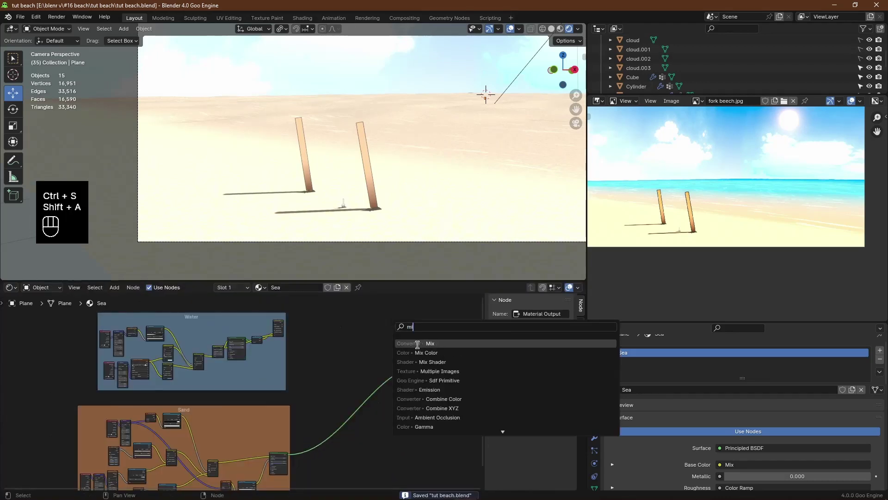
pyautogui.click(416, 360)
pyautogui.click(347, 363)
# Step: Connect the sand's Principled BSDF to the Mix Shader's second Shader input and label that node "Sand to water"
pyautogui.scroll(6, 297, 350)
pyautogui.moveTo(288, 347); pyautogui.dragTo(283, 363, button='middle')
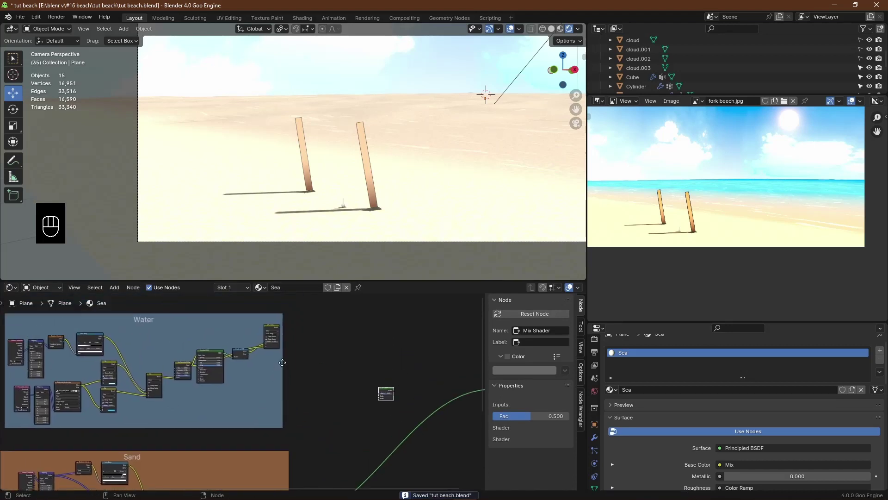
pyautogui.moveTo(245, 441); pyautogui.dragTo(279, 384)
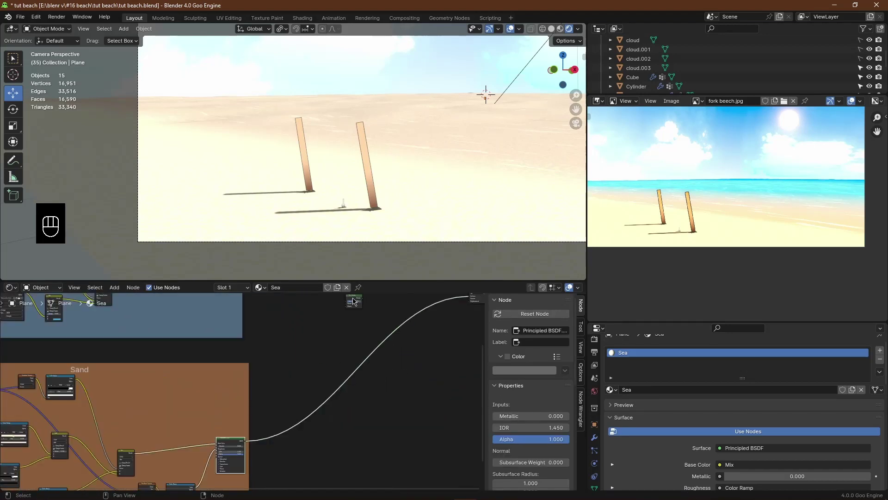
pyautogui.click(353, 301)
pyautogui.scroll(4, 285, 403)
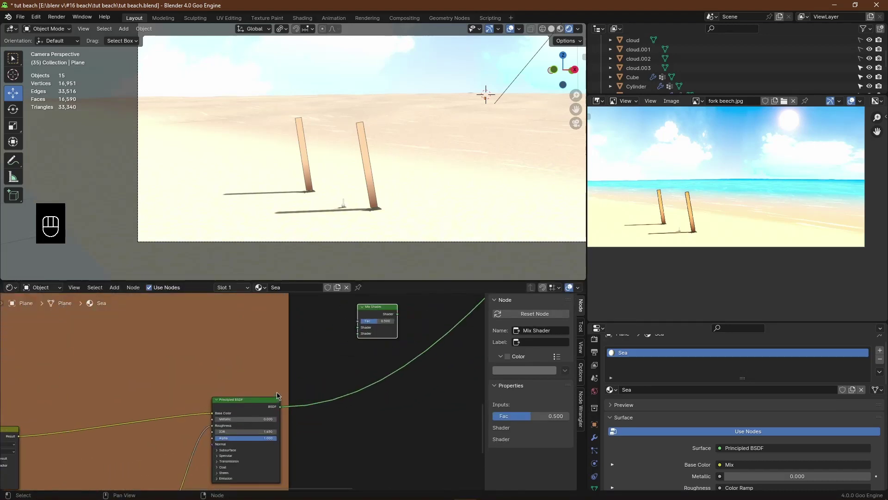
pyautogui.click(248, 422)
pyautogui.moveTo(359, 334); pyautogui.dragTo(358, 333)
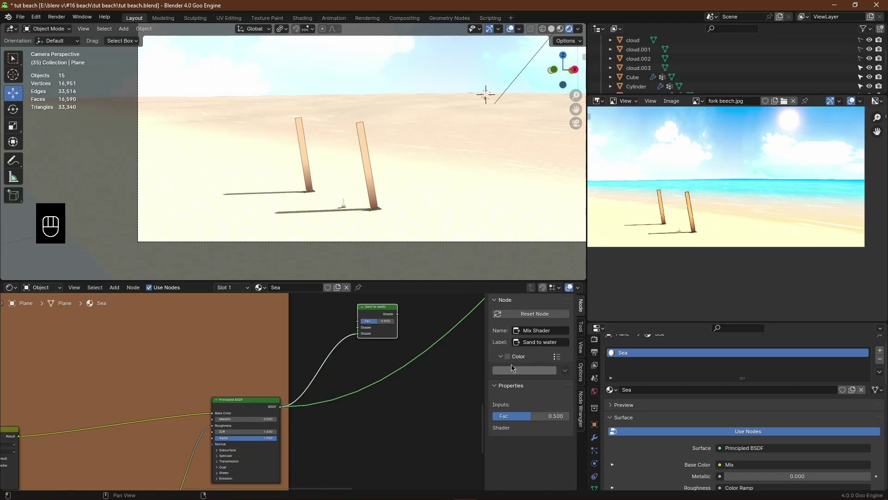
# Step: Enable a custom color on the Sand to water node and make it orange-brown
pyautogui.hotkey('ctrl', 'z')
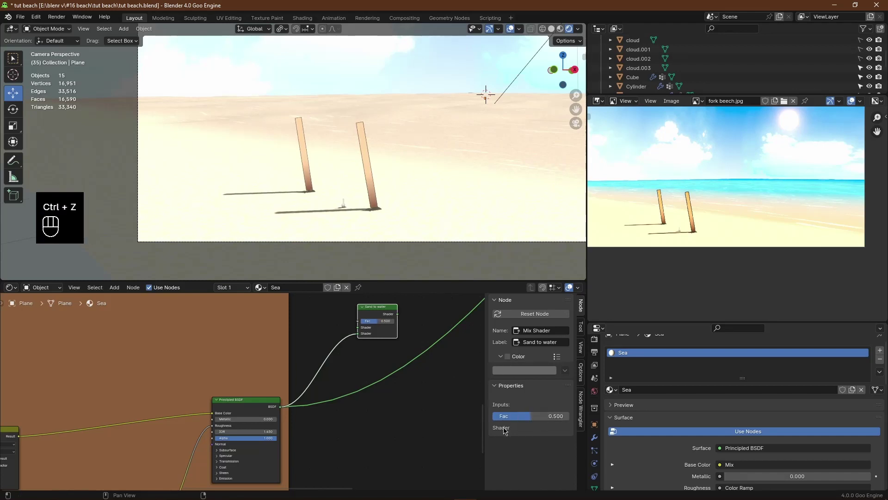
pyautogui.click(508, 356)
pyautogui.click(524, 371)
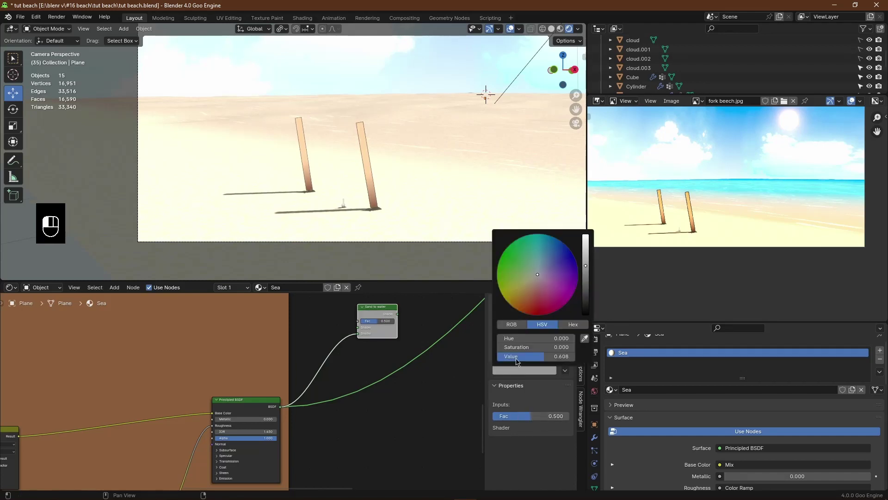
# Step: Move the Sand to water node up beside the Water frame and connect the water's Color Dodge result to its first Shader input
pyautogui.scroll(-5, 362, 363)
pyautogui.moveTo(363, 363); pyautogui.dragTo(329, 449, button='middle')
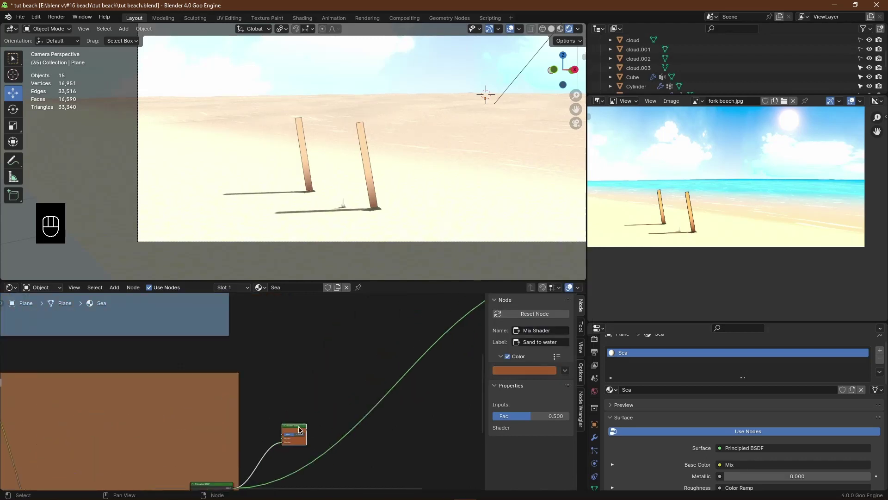
pyautogui.moveTo(301, 430); pyautogui.dragTo(351, 328)
pyautogui.moveTo(306, 372); pyautogui.dragTo(290, 480, button='middle')
pyautogui.moveTo(327, 435); pyautogui.dragTo(325, 356)
pyautogui.click(326, 357)
pyautogui.scroll(2, 268, 395)
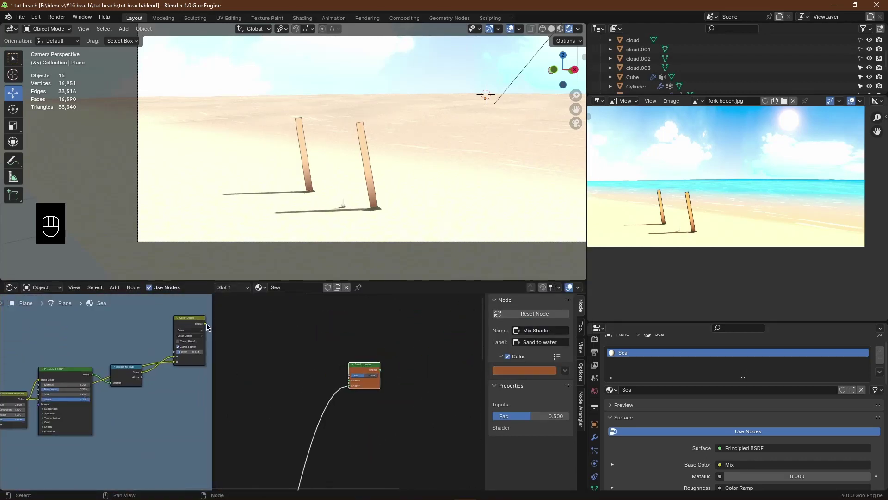
pyautogui.moveTo(205, 323); pyautogui.dragTo(349, 380)
pyautogui.scroll(-8, 338, 362)
pyautogui.moveTo(337, 362); pyautogui.dragTo(368, 314, button='middle')
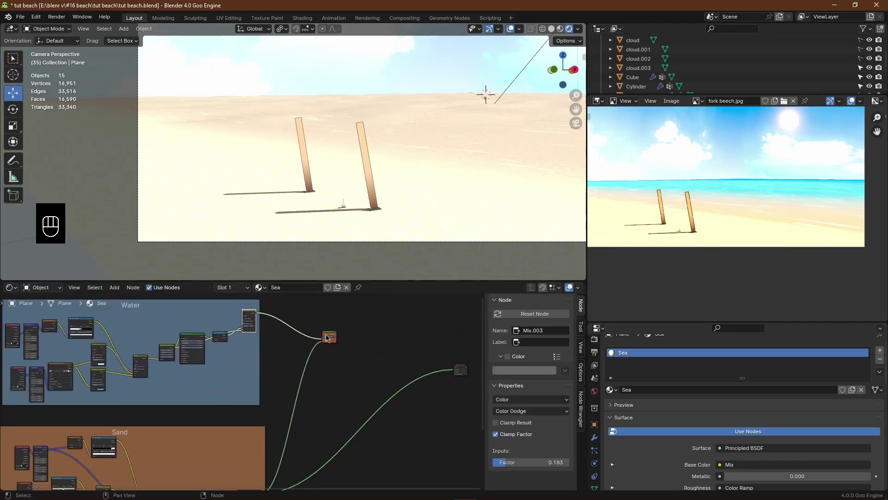
# Step: Reposition the Sand to water node farther from the Water and Sand frames and save the file
pyautogui.moveTo(329, 335); pyautogui.dragTo(355, 390)
pyautogui.scroll(-3, 272, 427)
pyautogui.moveTo(272, 427); pyautogui.dragTo(313, 372, button='middle')
pyautogui.scroll(-3, 337, 379)
pyautogui.moveTo(416, 322); pyautogui.dragTo(349, 385, button='middle')
pyautogui.moveTo(349, 386); pyautogui.dragTo(271, 426)
pyautogui.press('g')
pyautogui.click(339, 421)
pyautogui.moveTo(305, 352); pyautogui.dragTo(317, 378, button='middle')
pyautogui.keyDown('ctrl'); pyautogui.moveTo(317, 380); pyautogui.dragTo(316, 377, button='middle'); pyautogui.keyUp('ctrl')
pyautogui.hotkey('ctrl', 's')
# Step: Add a Gradient Texture node above the Water frame and preview it on the plane
pyautogui.hotkey('shift', 'a')
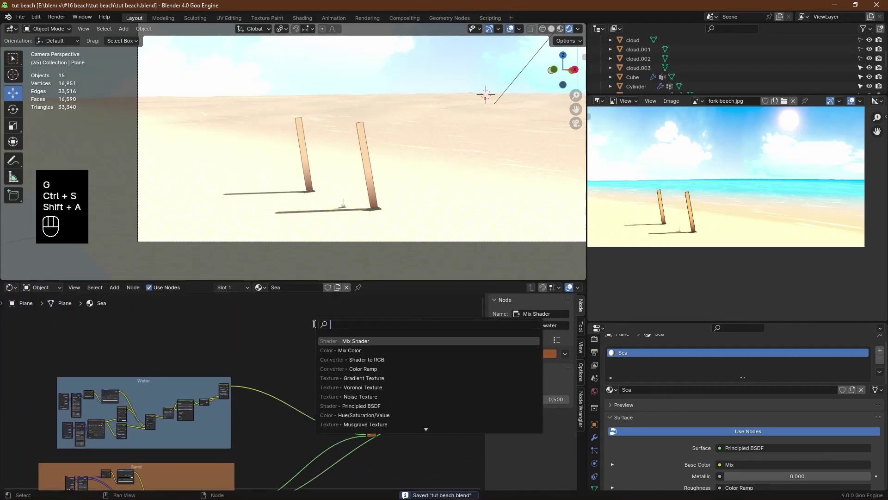
pyautogui.write('gr')
pyautogui.click(345, 341)
pyautogui.click(266, 348)
pyautogui.scroll(2, 265, 349)
pyautogui.keyDown('ctrl'); pyautogui.keyDown('shift'); pyautogui.click(266, 349); pyautogui.keyUp('shift'); pyautogui.keyUp('ctrl')
pyautogui.moveTo(277, 357); pyautogui.dragTo(287, 395, button='middle')
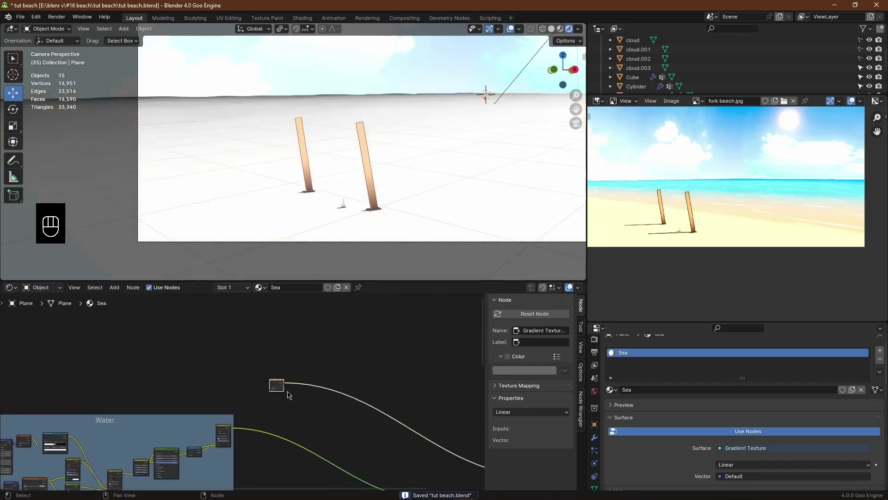
# Step: Insert a Color Ramp after the new Gradient Texture and slide its black stop to about 0.705
pyautogui.scroll(2, 288, 395)
pyautogui.hotkey('shift', 'a')
pyautogui.write('col')
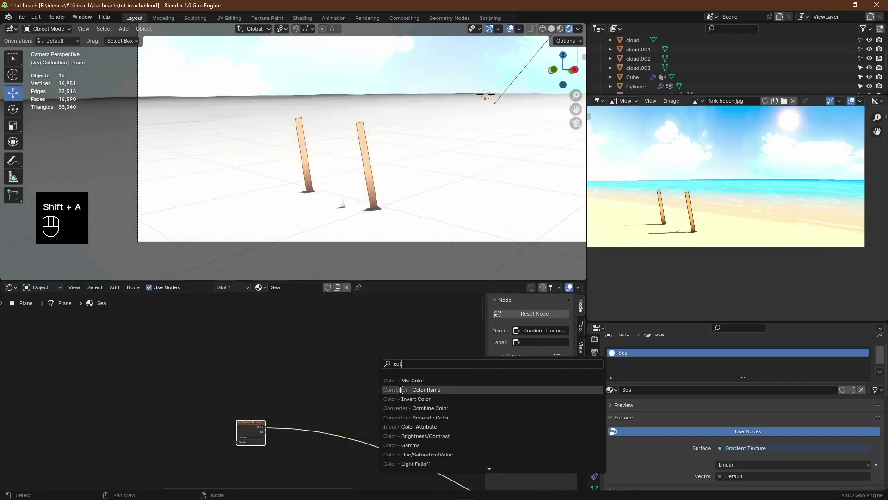
pyautogui.click(400, 390)
pyautogui.click(319, 422)
pyautogui.moveTo(330, 407); pyautogui.dragTo(372, 409)
# Step: Add Texture Coordinate and Mapping nodes to the new Gradient Texture and set the Mapping's Z rotation to 80°
pyautogui.moveTo(261, 402); pyautogui.dragTo(255, 390)
pyautogui.hotkey('ctrl', 't')
pyautogui.moveTo(255, 390); pyautogui.dragTo(280, 373, button='middle')
pyautogui.scroll(2, 270, 440)
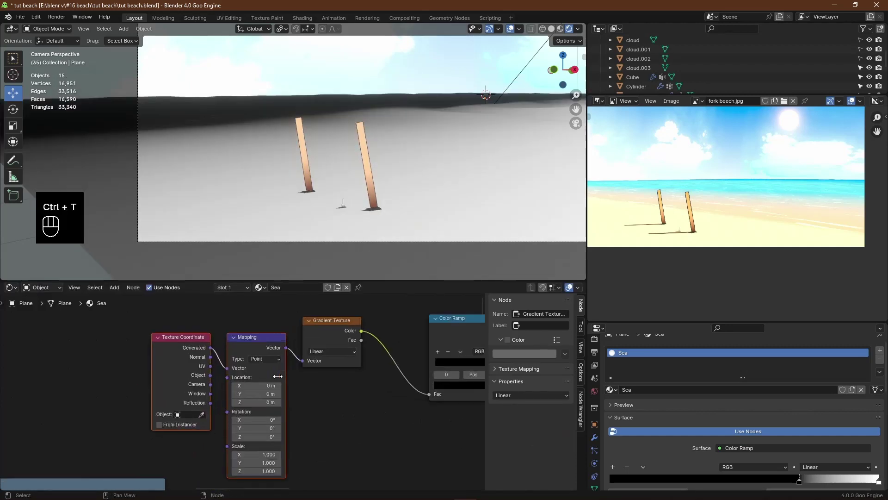
pyautogui.click(271, 440)
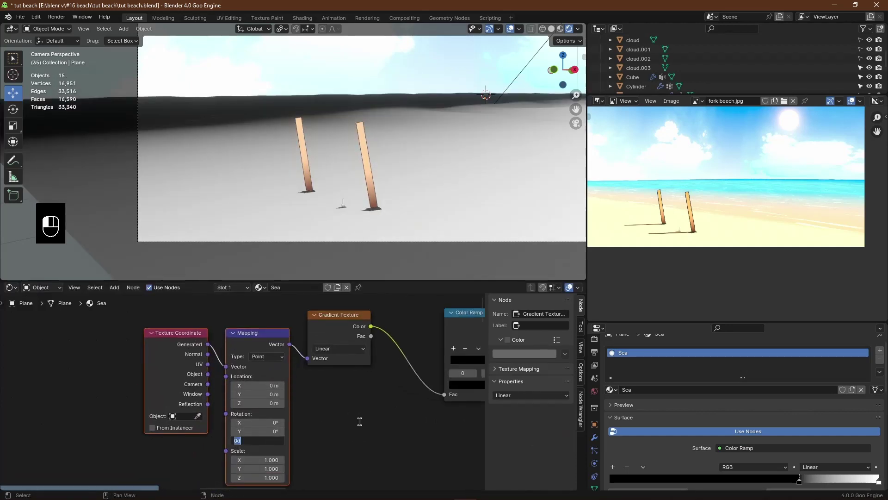
pyautogui.press('Return')
pyautogui.moveTo(399, 370); pyautogui.dragTo(279, 380, button='middle')
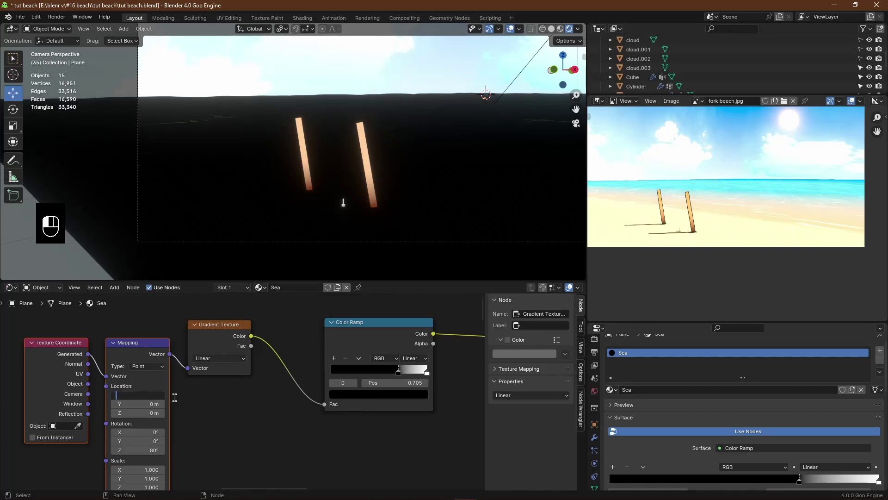
# Step: Set the Mapping's X location to 0.79 m and slide the Color Ramp's white stop to about 0.864
pyautogui.write('0.8')
pyautogui.press('Return')
pyautogui.moveTo(427, 371); pyautogui.dragTo(410, 373)
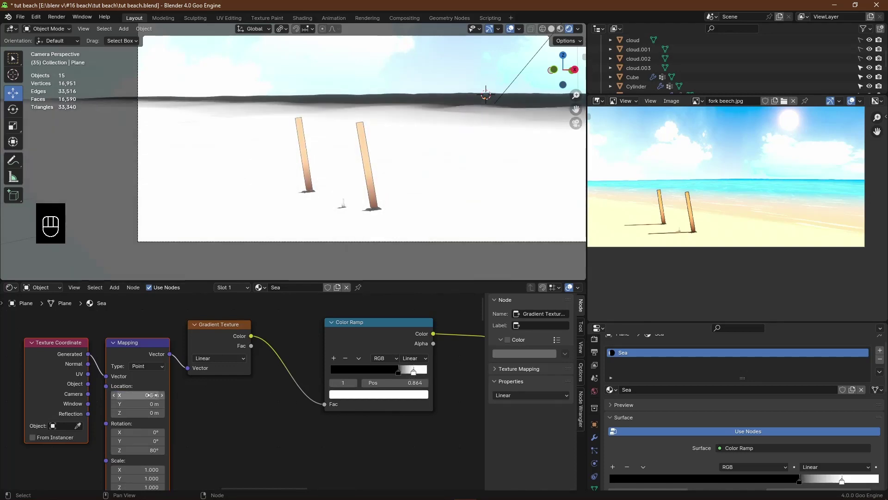
pyautogui.write('0.79')
pyautogui.press('Return')
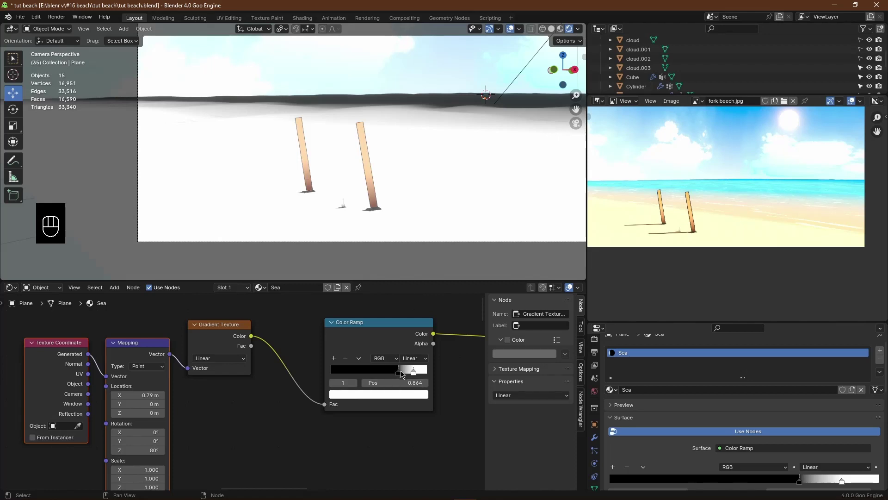
# Step: Slide the gradient Color Ramp's black stop to about 0.809 and save the file
pyautogui.moveTo(400, 373); pyautogui.dragTo(408, 375)
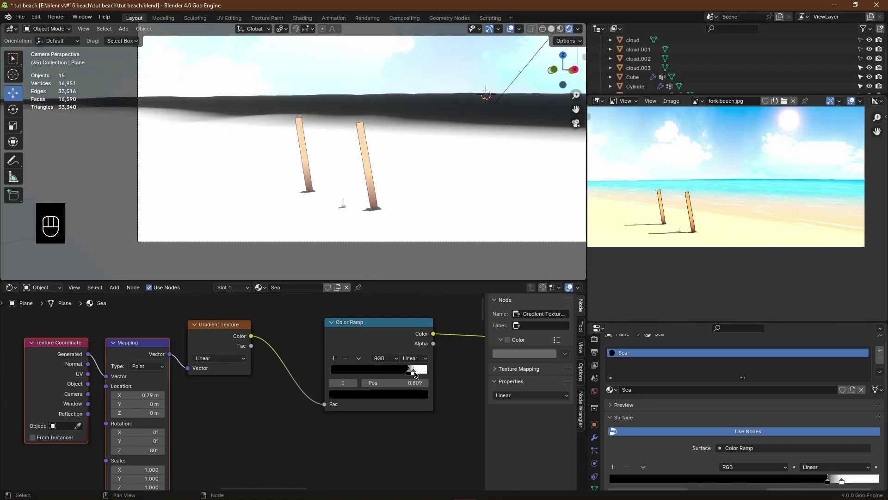
pyautogui.click(415, 375)
pyautogui.scroll(-2, 378, 386)
pyautogui.hotkey('ctrl', 's')
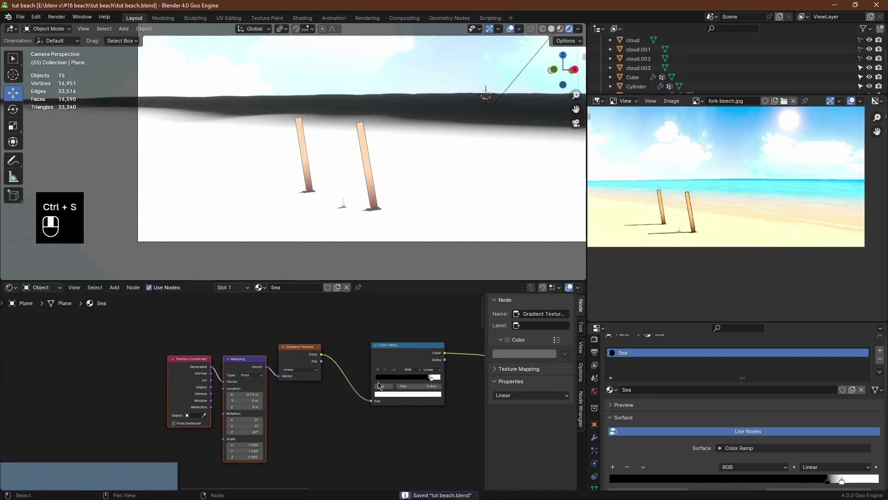
# Step: Move the Texture Coordinate and Mapping nodes away from the Gradient Texture and place the Texture Coordinate farther from the Mapping
pyautogui.moveTo(154, 331); pyautogui.dragTo(272, 392)
pyautogui.press('g')
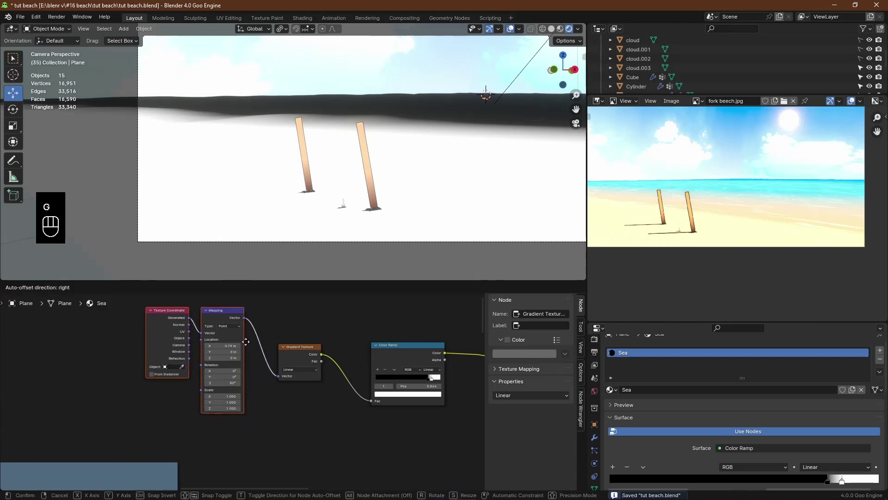
pyautogui.click(245, 349)
pyautogui.scroll(-1, 282, 340)
pyautogui.moveTo(277, 343); pyautogui.dragTo(355, 384, button='middle')
pyautogui.moveTo(258, 368); pyautogui.dragTo(211, 366)
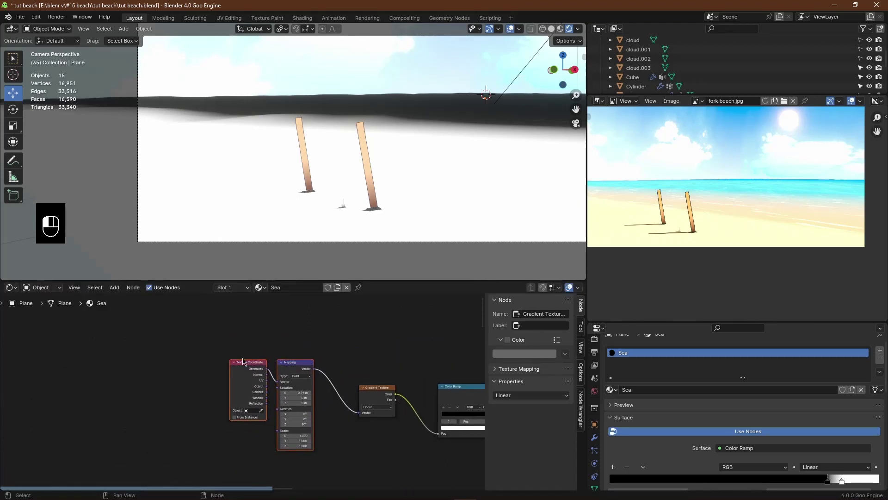
pyautogui.click(165, 375)
# Step: Add a Combine XYZ node above the Texture Coordinate, set its X to 0.79 and connect it to the Mapping's Location
pyautogui.hotkey('shift', 'a')
pyautogui.click(277, 307)
pyautogui.write('com')
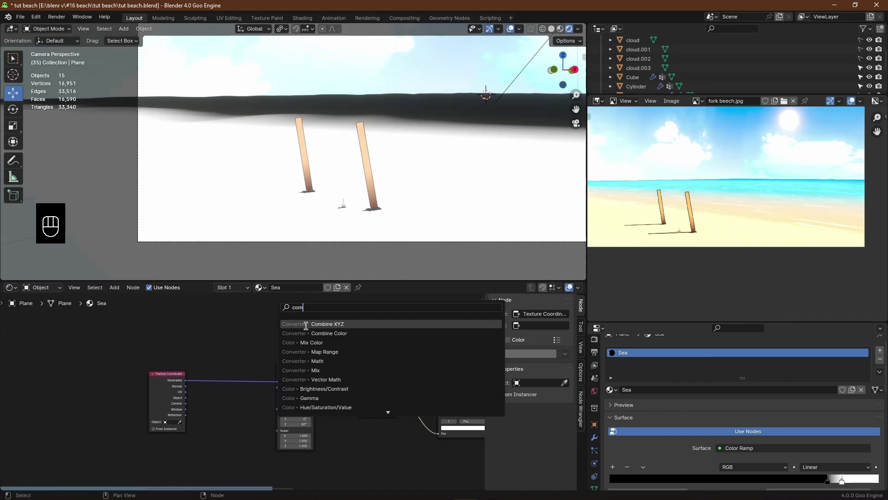
pyautogui.click(306, 324)
pyautogui.click(174, 327)
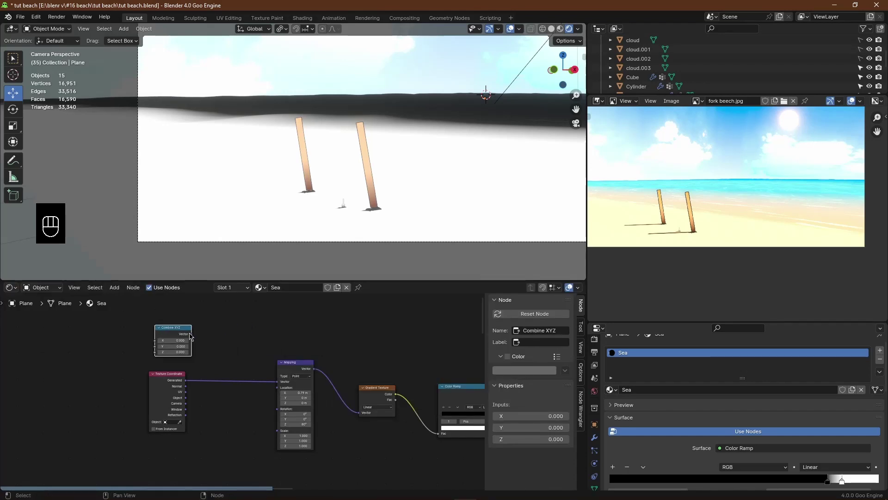
pyautogui.scroll(2, 246, 395)
pyautogui.press('Return')
pyautogui.moveTo(172, 321); pyautogui.dragTo(199, 362, button='middle')
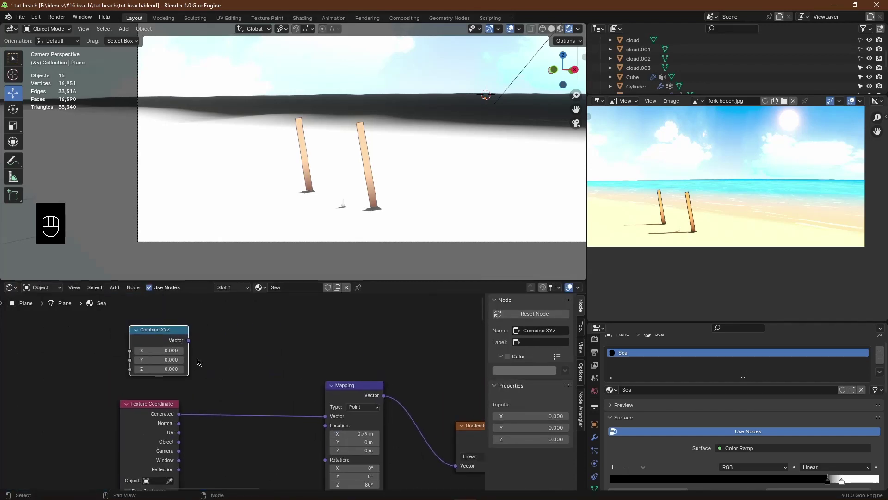
pyautogui.hotkey('ctrl', 'v')
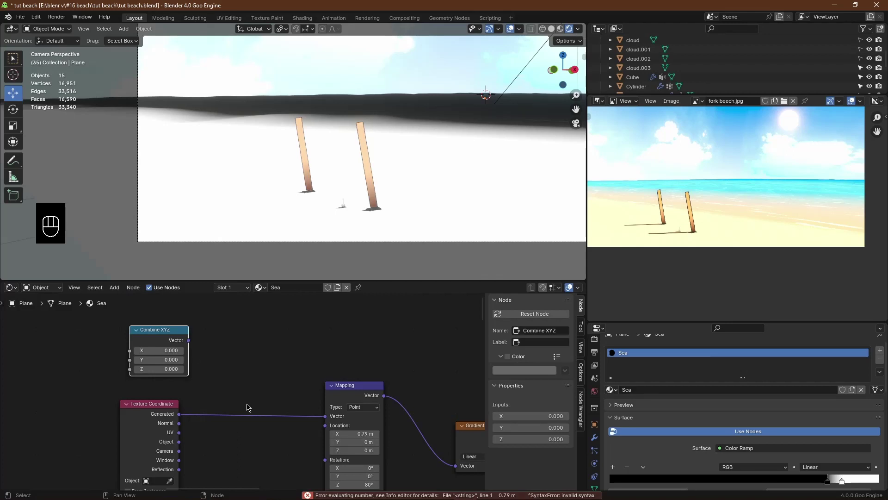
pyautogui.moveTo(188, 340); pyautogui.dragTo(325, 425)
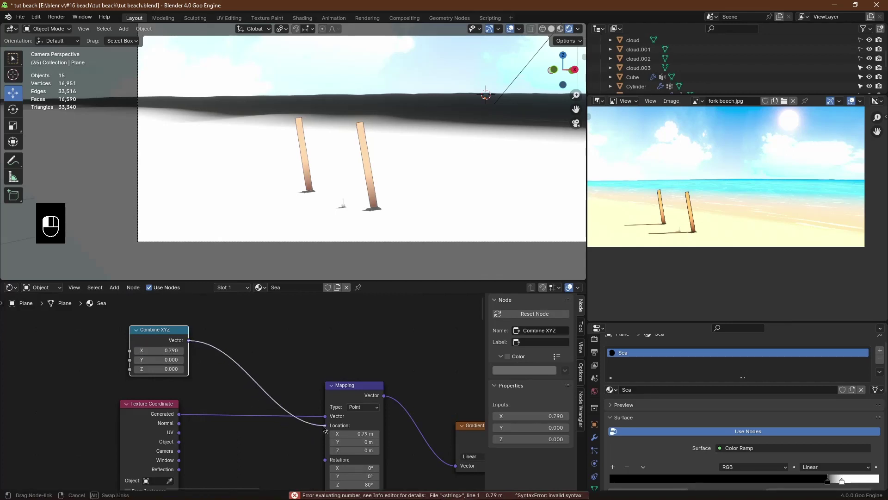
# Step: Add a Noise Texture node before the Mapping and move the Combine XYZ and Texture Coordinate nodes up to make room
pyautogui.scroll(-3, 317, 370)
pyautogui.hotkey('shift', 'a')
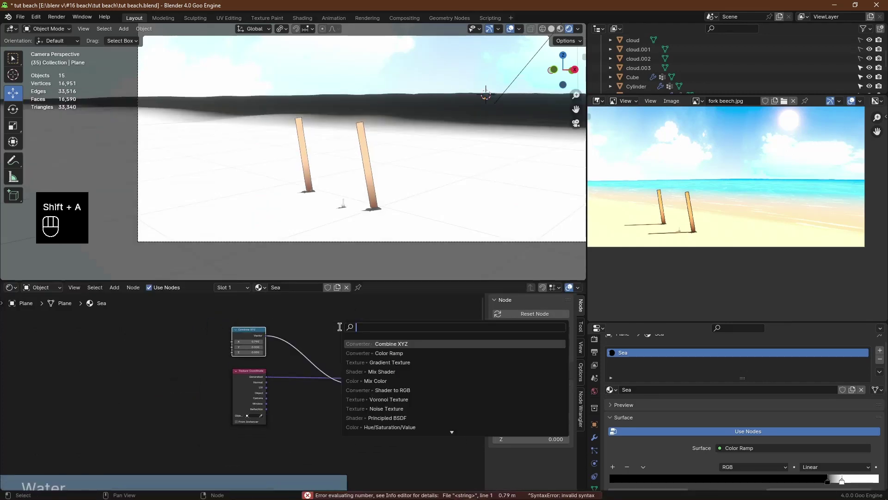
pyautogui.write('noi')
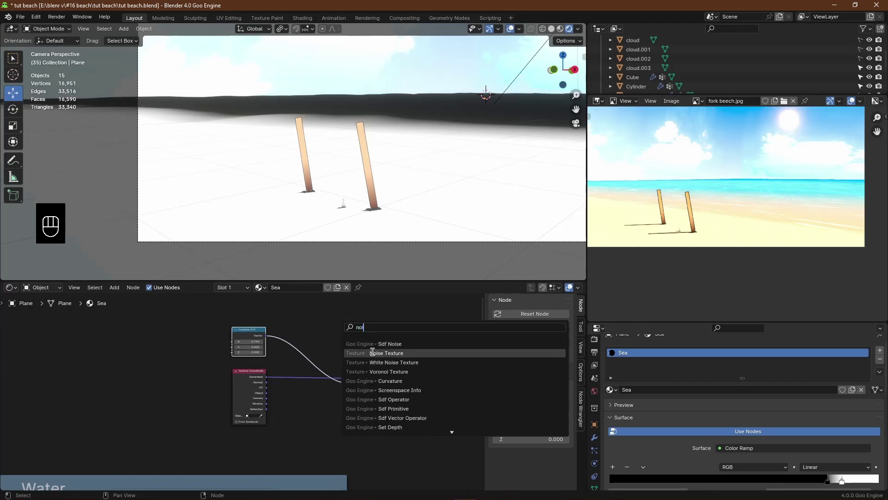
pyautogui.click(373, 353)
pyautogui.click(173, 399)
pyautogui.moveTo(213, 330); pyautogui.dragTo(268, 407)
pyautogui.press('g')
pyautogui.click(266, 365)
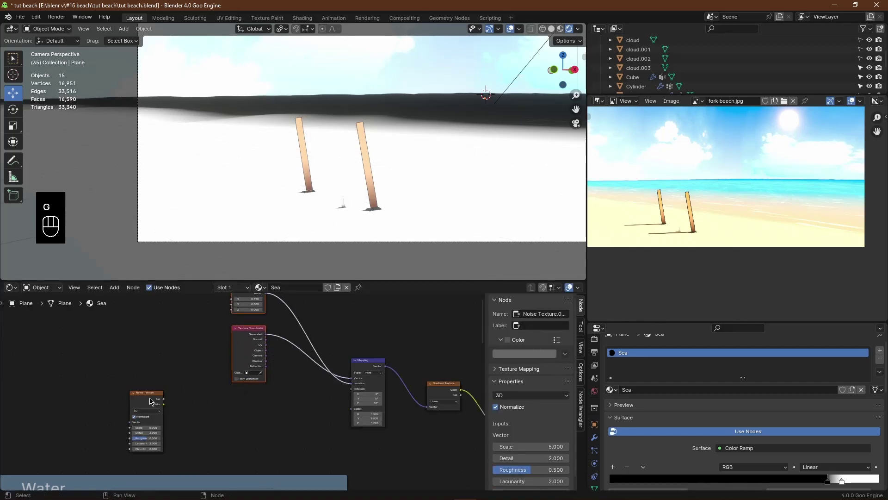
# Step: Connect the Noise Texture's Fac to the Mapping's Scale, space the nodes apart and save the file
pyautogui.moveTo(149, 398); pyautogui.dragTo(391, 415)
pyautogui.scroll(2, 264, 406)
pyautogui.moveTo(250, 400); pyautogui.dragTo(185, 408)
pyautogui.hotkey('ctrl', 's')
# Step: Insert a Mix Color node between the Noise Texture and the Mapping's Scale
pyautogui.hotkey('shift', 'a')
pyautogui.click(371, 321)
pyautogui.write('mi')
pyautogui.click(385, 347)
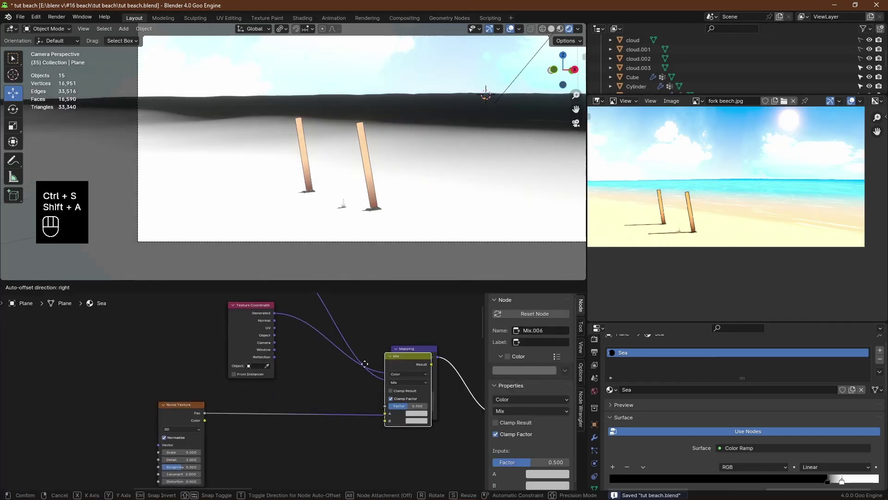
pyautogui.click(301, 385)
# Step: Insert a Color Ramp between the Noise Texture and the Mix node
pyautogui.hotkey('shift', 'a')
pyautogui.click(382, 316)
pyautogui.write('col')
pyautogui.click(402, 342)
pyautogui.click(211, 401)
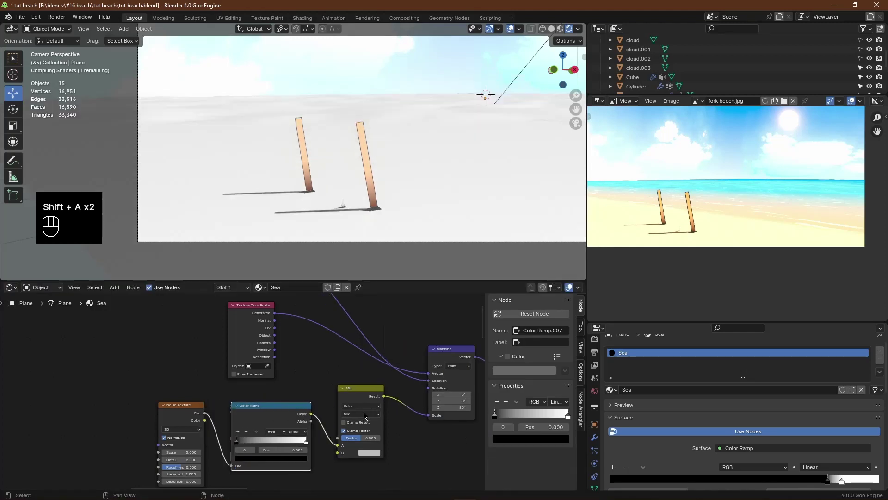
# Step: Set the Mix node's B color to white and bring the noise Color Ramp's stops inward, the white one to about 0.614
pyautogui.moveTo(364, 413); pyautogui.dragTo(365, 381, button='middle')
pyautogui.scroll(4, 381, 447)
pyautogui.click(416, 433)
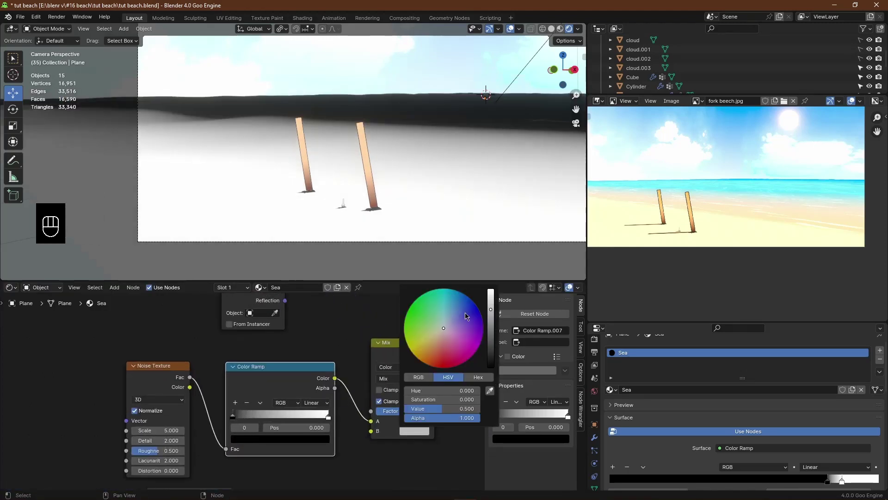
pyautogui.moveTo(494, 309); pyautogui.dragTo(493, 289)
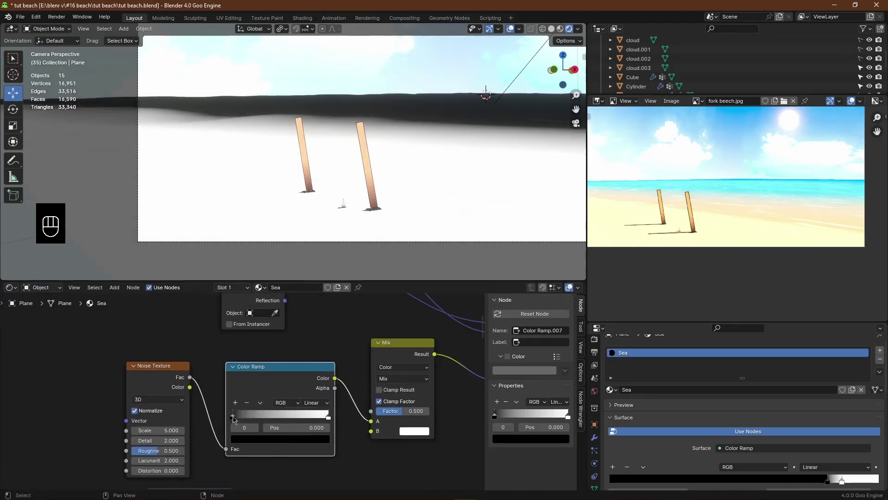
pyautogui.moveTo(234, 419); pyautogui.dragTo(267, 416)
pyautogui.moveTo(329, 416); pyautogui.dragTo(292, 417)
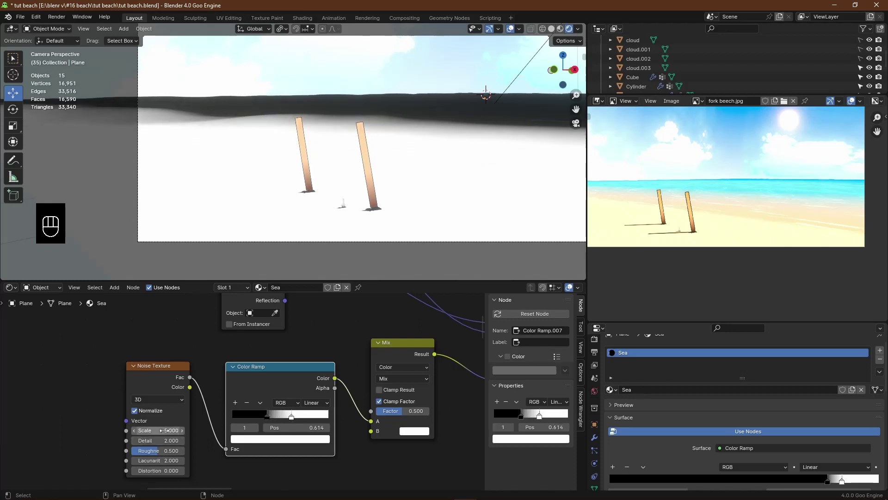
# Step: Set the Noise Texture's scale to 23.3, the Mix factor to 0.675 and the noise Color Ramp's black stop to about 0.464
pyautogui.moveTo(165, 430); pyautogui.dragTo(203, 430)
pyautogui.moveTo(399, 411)
pyautogui.mouseDown()
pyautogui.moveTo(407, 411)
pyautogui.moveTo(399, 422)
pyautogui.mouseUp()
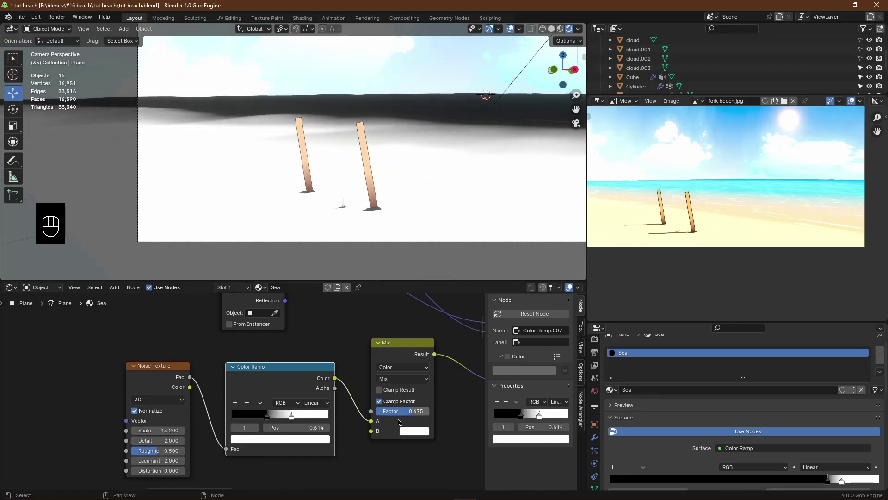
pyautogui.moveTo(267, 417); pyautogui.dragTo(278, 416)
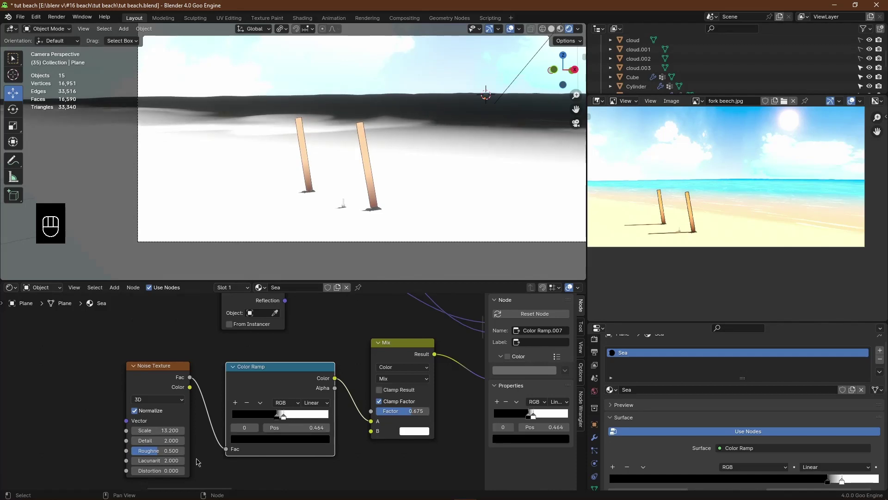
pyautogui.moveTo(158, 430); pyautogui.dragTo(195, 430)
# Step: Reposition all the gradient mask nodes above the Water frame and join them in a new frame
pyautogui.scroll(-2, 320, 405)
pyautogui.scroll(-5, 320, 405)
pyautogui.moveTo(333, 412); pyautogui.dragTo(210, 417, button='middle')
pyautogui.scroll(-3, 210, 416)
pyautogui.moveTo(305, 399); pyautogui.dragTo(214, 339, button='middle')
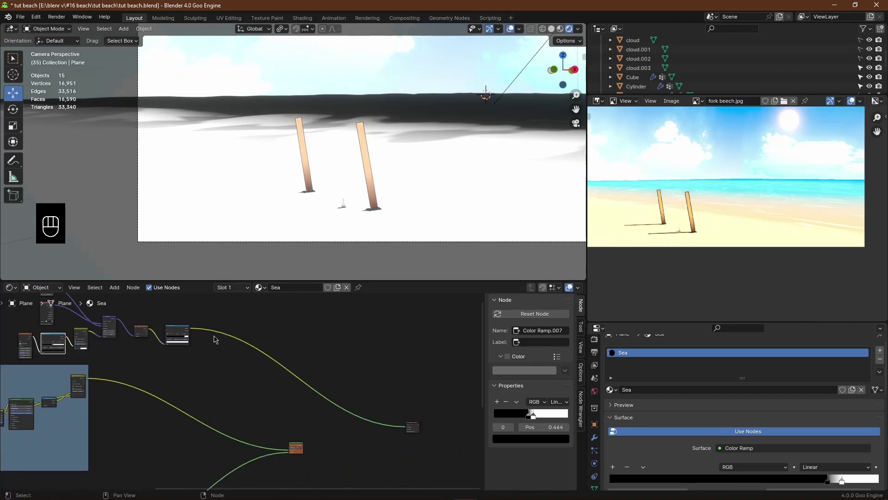
pyautogui.moveTo(190, 309); pyautogui.dragTo(326, 365, button='middle')
pyautogui.moveTo(317, 332); pyautogui.dragTo(123, 399)
pyautogui.moveTo(123, 398); pyautogui.dragTo(271, 401, button='middle')
pyautogui.scroll(-2, 270, 401)
pyautogui.press('g')
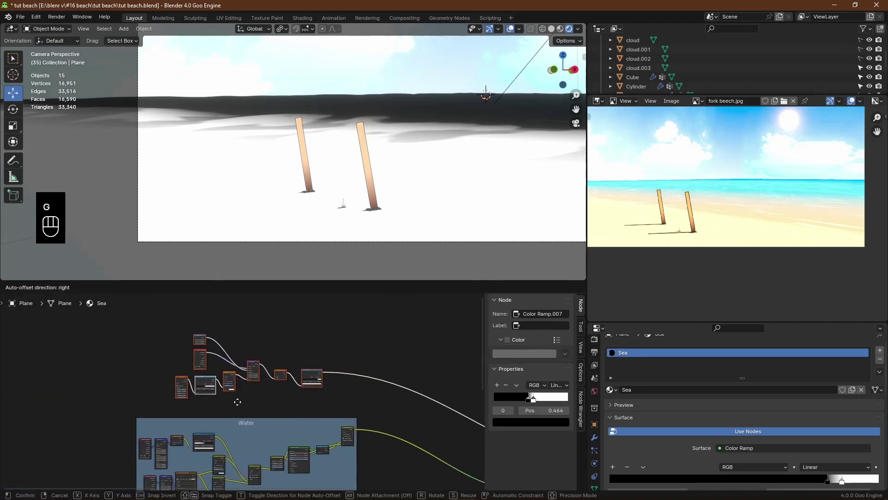
pyautogui.click(242, 397)
pyautogui.hotkey('ctrl', 'j')
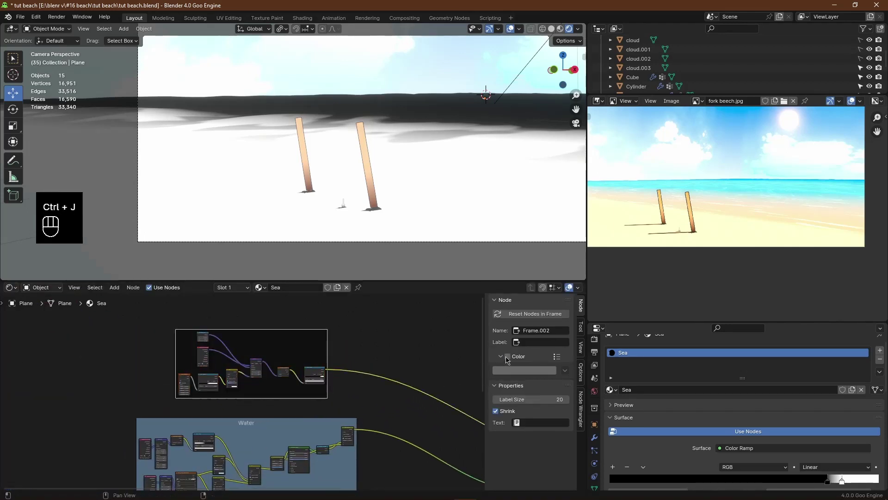
# Step: Color the new frame purple, label it "Sand to Water" and set its label size to 64
pyautogui.click(507, 357)
pyautogui.click(524, 369)
pyautogui.moveTo(536, 274); pyautogui.dragTo(532, 297)
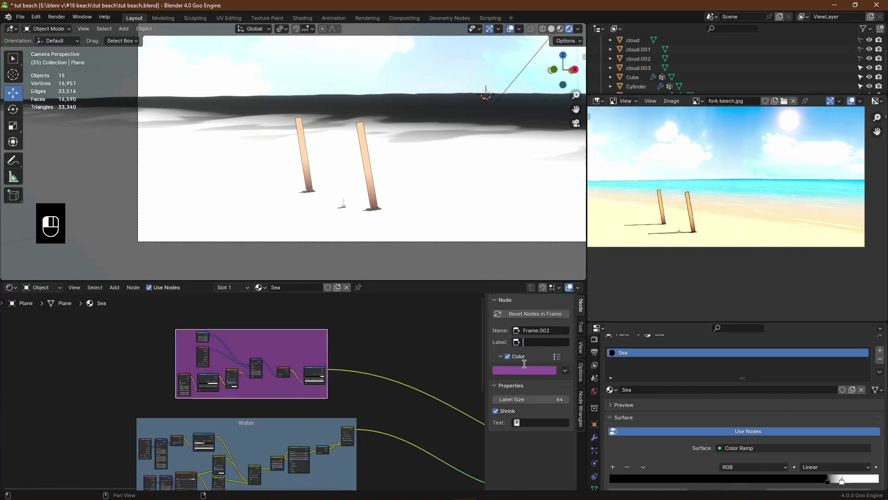
pyautogui.write('Sand to Water')
pyautogui.press('Return')
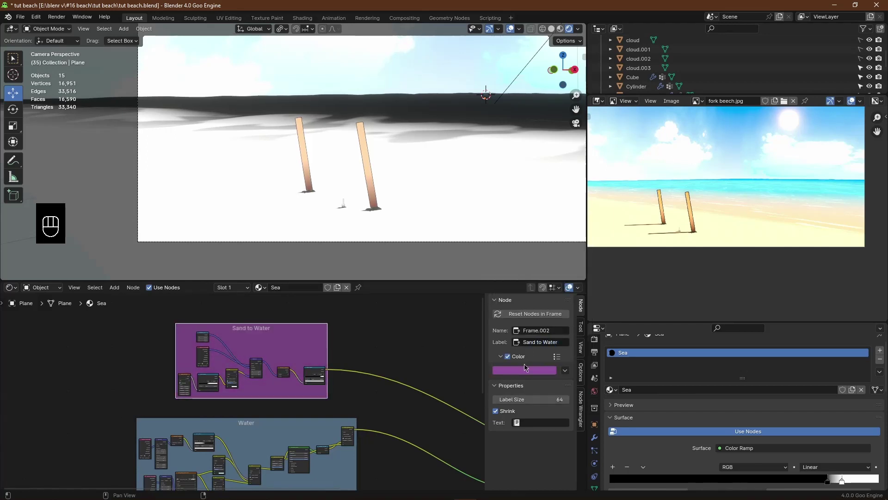
pyautogui.click(536, 399)
# Step: Connect the mask's final Color Ramp to the Fac of the Sand to water mix shader, output that shader, and save the file
pyautogui.scroll(-4, 392, 408)
pyautogui.moveTo(318, 396); pyautogui.dragTo(282, 347, button='middle')
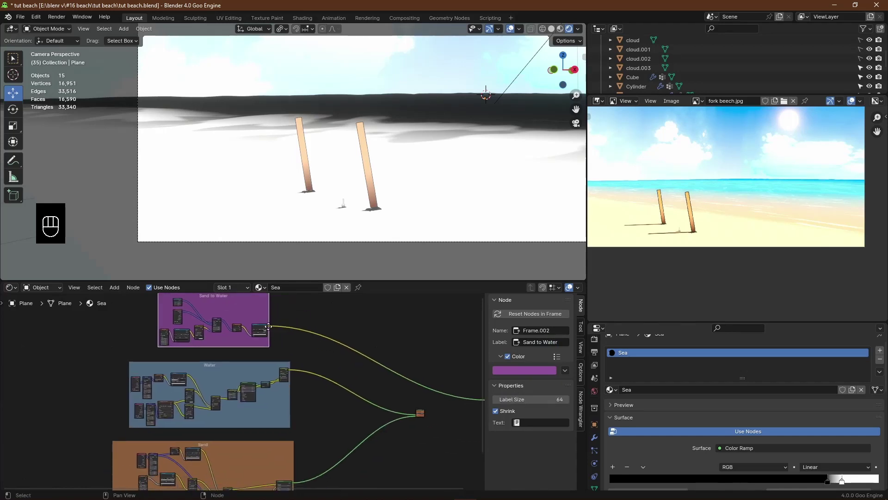
pyautogui.click(263, 329)
pyautogui.scroll(3, 268, 326)
pyautogui.scroll(2, 268, 325)
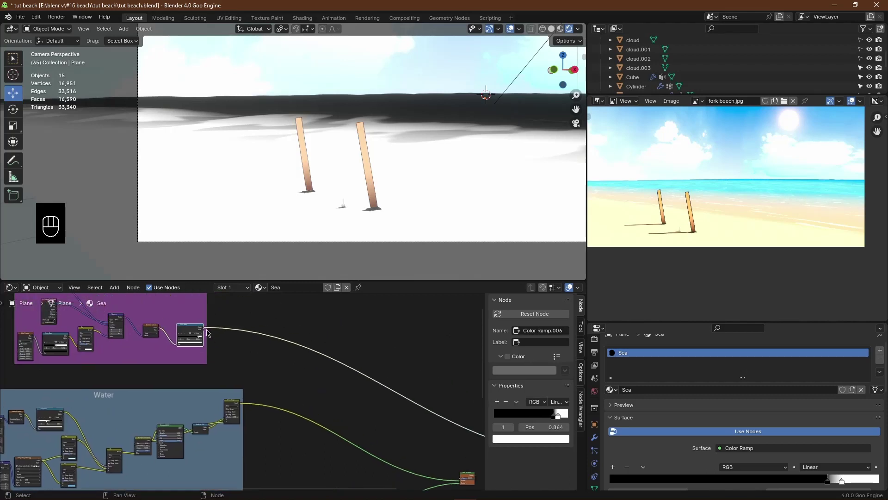
pyautogui.moveTo(420, 448); pyautogui.dragTo(466, 458)
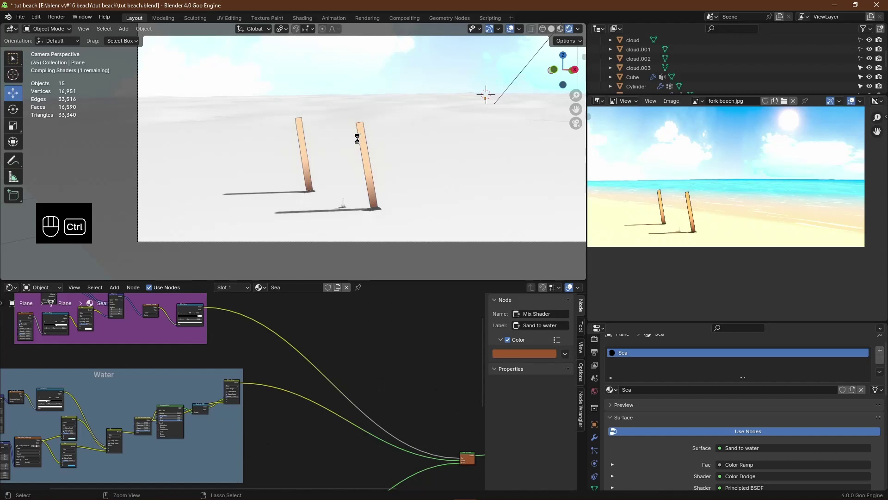
pyautogui.hotkey('ctrl', 's')
# Step: Slide the noise Color Ramp's black stop to about 0.195, set the Mix factor to 0.842 and save the file
pyautogui.scroll(2, 362, 123)
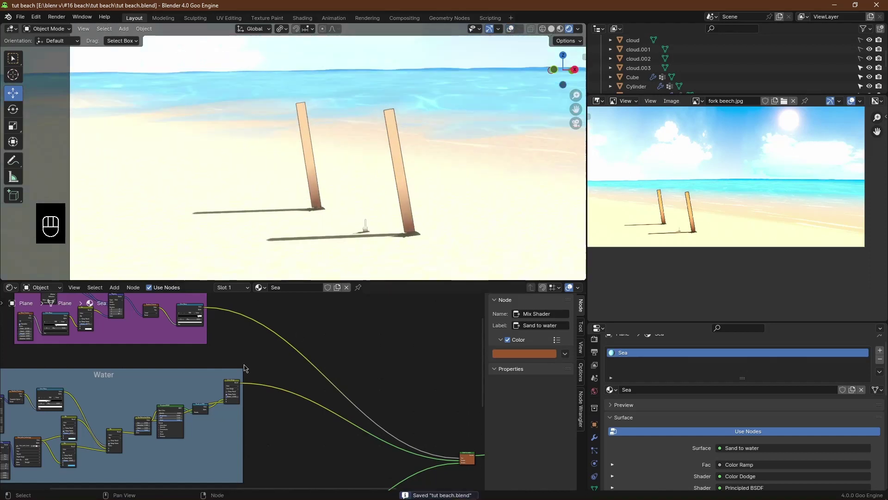
pyautogui.moveTo(158, 393); pyautogui.dragTo(250, 407, button='middle')
pyautogui.scroll(1, 250, 407)
pyautogui.moveTo(178, 361); pyautogui.dragTo(240, 404, button='middle')
pyautogui.scroll(4, 240, 405)
pyautogui.moveTo(120, 344); pyautogui.dragTo(285, 416, button='middle')
pyautogui.scroll(3, 285, 417)
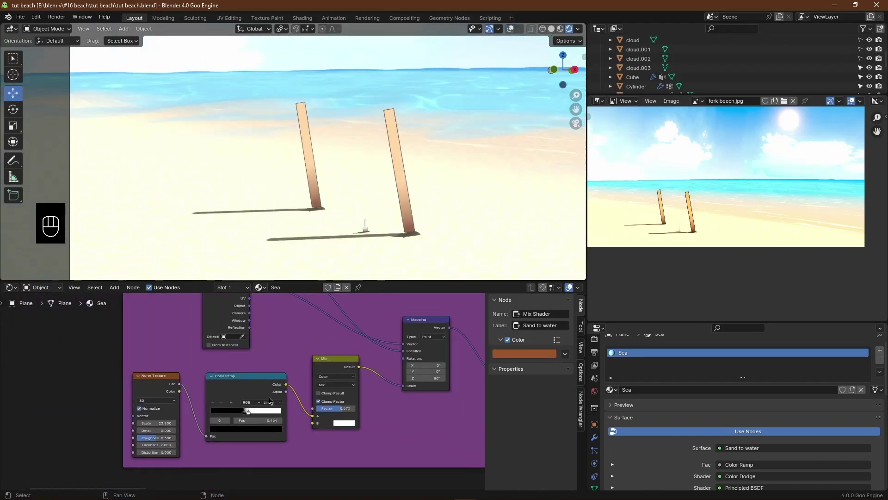
pyautogui.scroll(2, 244, 424)
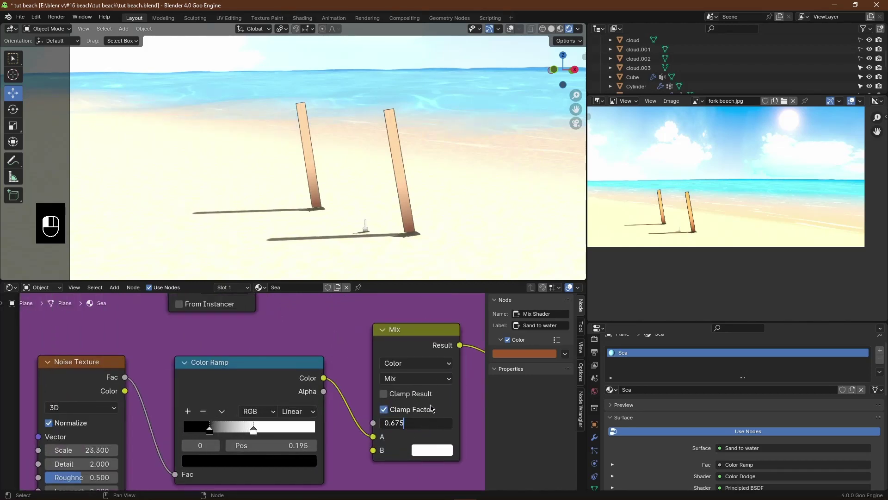
pyautogui.scroll(-2, 401, 416)
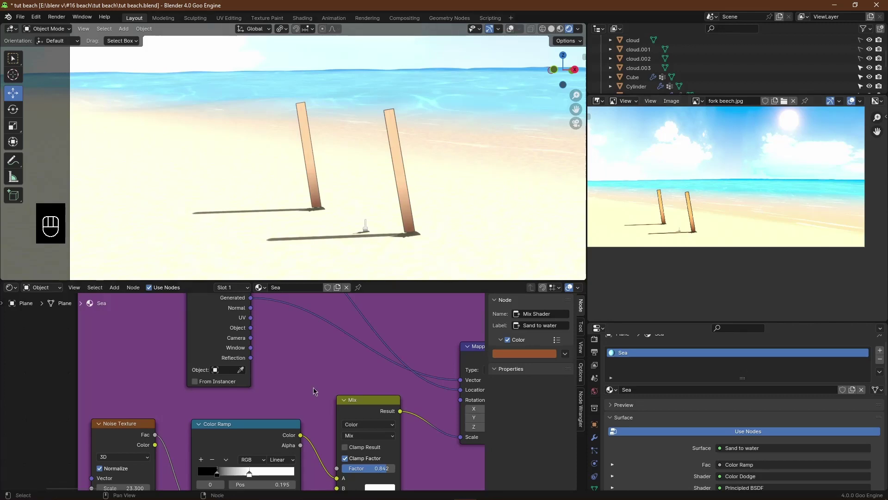
pyautogui.moveTo(313, 391); pyautogui.dragTo(385, 441, button='middle')
pyautogui.scroll(-2, 422, 133)
pyautogui.keyDown('shift'); pyautogui.moveTo(421, 132); pyautogui.dragTo(351, 151, button='middle'); pyautogui.keyUp('shift')
pyautogui.scroll(1, 352, 152)
pyautogui.hotkey('ctrl', 's')
# Step: Set the Combine XYZ node's X value to 0.78
pyautogui.scroll(3, 265, 372)
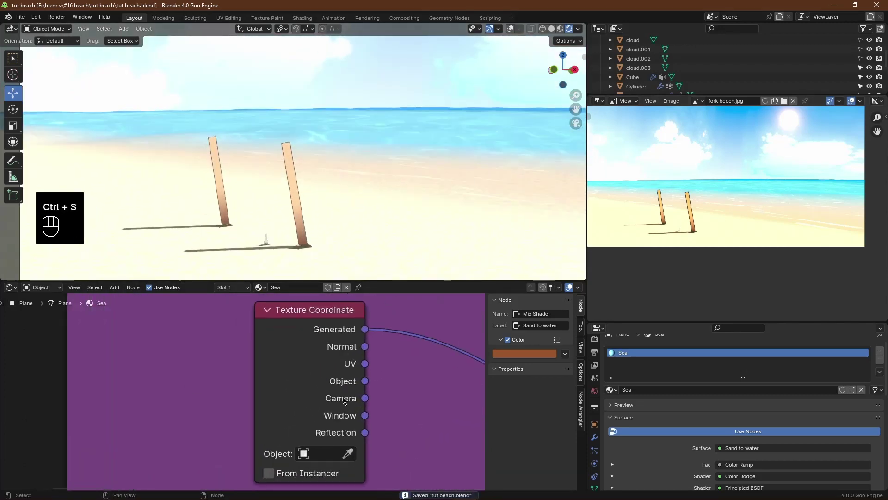
pyautogui.scroll(-4, 345, 400)
pyautogui.scroll(4, 249, 413)
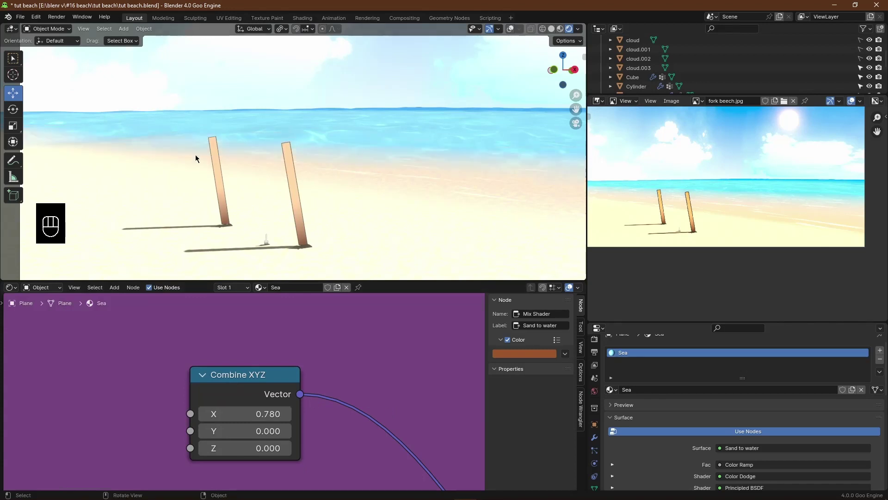
# Step: Set the Sand to Water mask's Mapping node rotation to 80.4° on Z and -1° on Y
pyautogui.scroll(-3, 196, 159)
pyautogui.scroll(-3, 329, 430)
pyautogui.scroll(3, 323, 423)
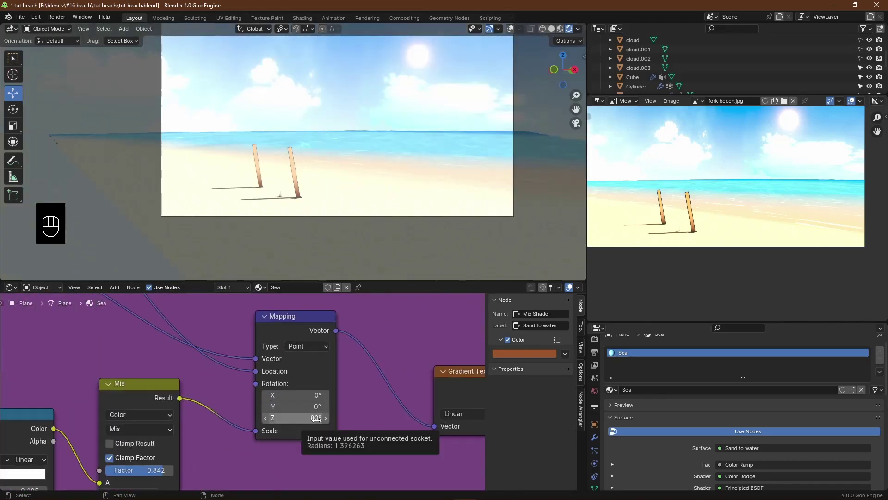
pyautogui.scroll(2, 316, 418)
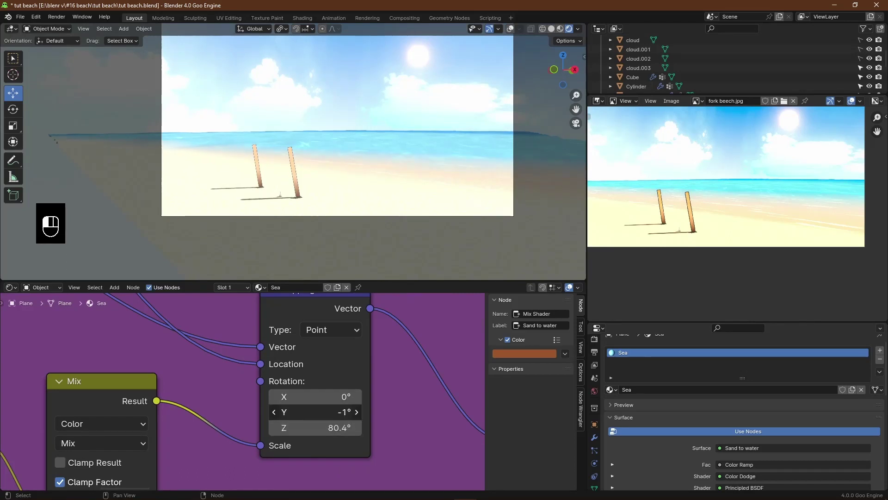
# Step: Raise the Combine XYZ node's X value to 0.79 and on to 0.8 to shift the shoreline
pyautogui.scroll(-4, 315, 412)
pyautogui.moveTo(246, 325); pyautogui.dragTo(283, 411, button='middle')
pyautogui.moveTo(199, 314); pyautogui.dragTo(251, 418, button='middle')
pyautogui.scroll(8, 245, 407)
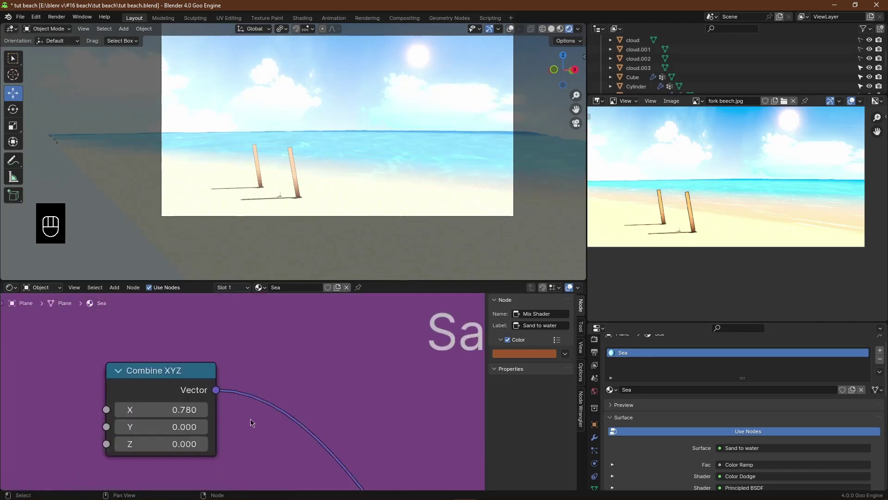
pyautogui.click(179, 413)
pyautogui.write('.79')
pyautogui.press('Return')
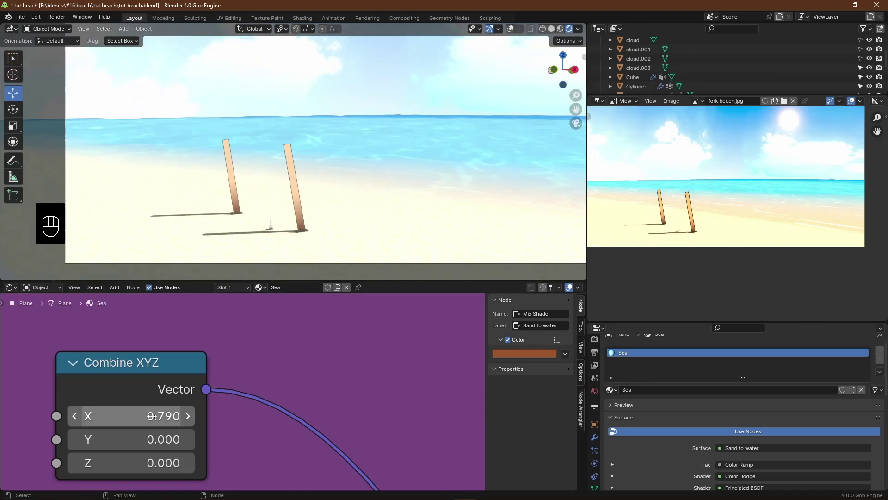
pyautogui.scroll(-1, 393, 144)
pyautogui.scroll(-5, 315, 419)
pyautogui.moveTo(315, 418); pyautogui.dragTo(295, 364, button='middle')
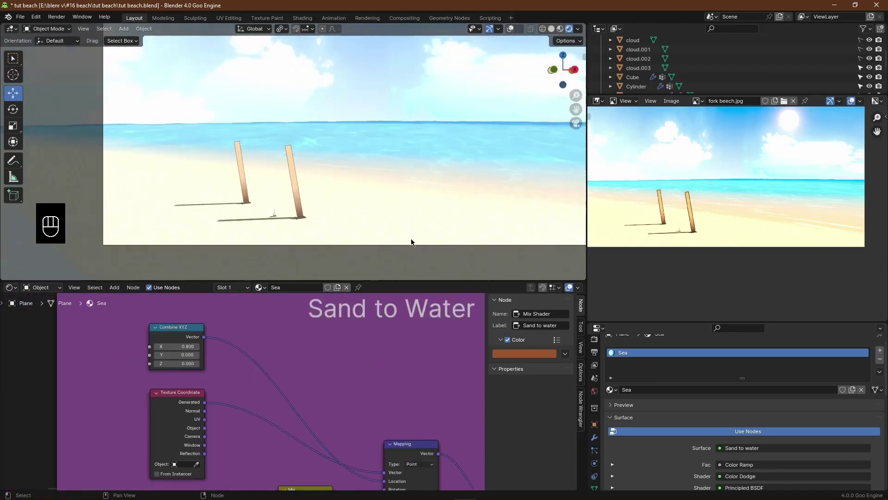
# Step: Raise the Combine XYZ node's X value to 0.82 and save the file
pyautogui.keyDown('shift'); pyautogui.moveTo(410, 241); pyautogui.dragTo(339, 219, button='middle'); pyautogui.keyUp('shift')
pyautogui.scroll(-4, 316, 456)
pyautogui.moveTo(317, 476); pyautogui.dragTo(272, 258, button='middle')
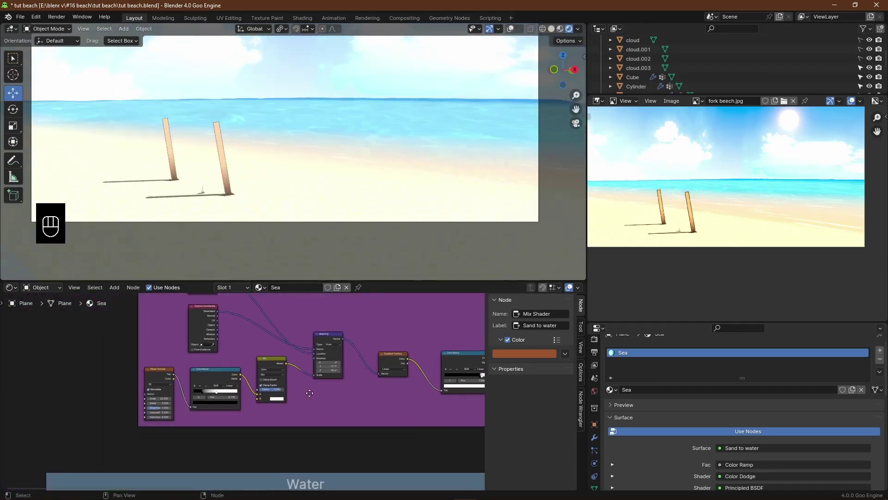
pyautogui.moveTo(305, 411); pyautogui.dragTo(370, 450, button='middle')
pyautogui.moveTo(266, 347); pyautogui.dragTo(311, 468, button='middle')
pyautogui.scroll(1, 250, 397)
pyautogui.scroll(6, 247, 399)
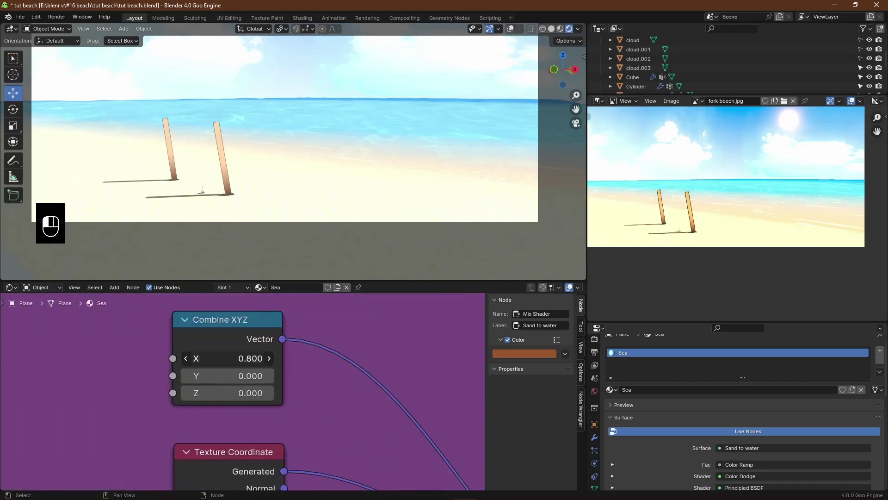
pyautogui.hotkey('ctrl', 's')
pyautogui.scroll(-5, 366, 429)
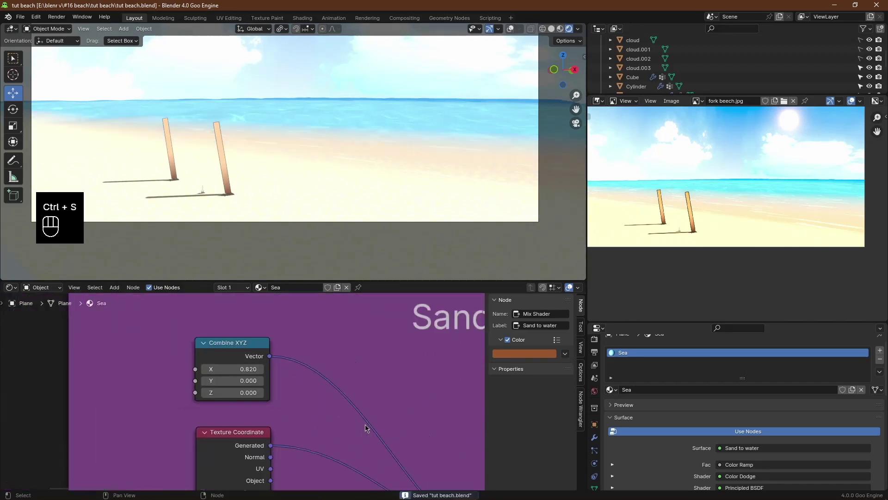
# Step: Try tilting the mask's Mapping node to an X rotation of -11.3° and a Y rotation of -17.7°
pyautogui.moveTo(367, 429); pyautogui.dragTo(306, 370, button='middle')
pyautogui.scroll(4, 306, 370)
pyautogui.moveTo(315, 420); pyautogui.dragTo(297, 406)
pyautogui.rightClick(316, 420)
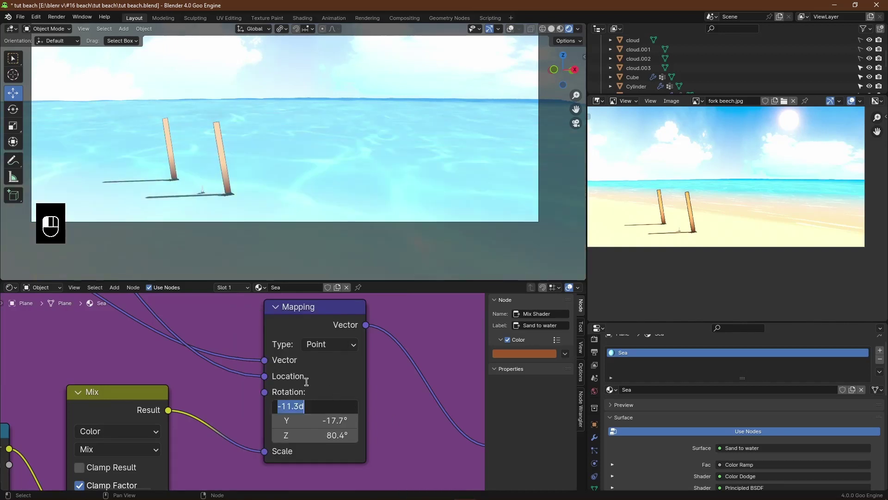
# Step: Set the mask's Mapping node rotation to 0° on X and Y and 90° on Z
pyautogui.write('0')
pyautogui.press('Return')
pyautogui.moveTo(314, 185); pyautogui.dragTo(277, 263, button='middle')
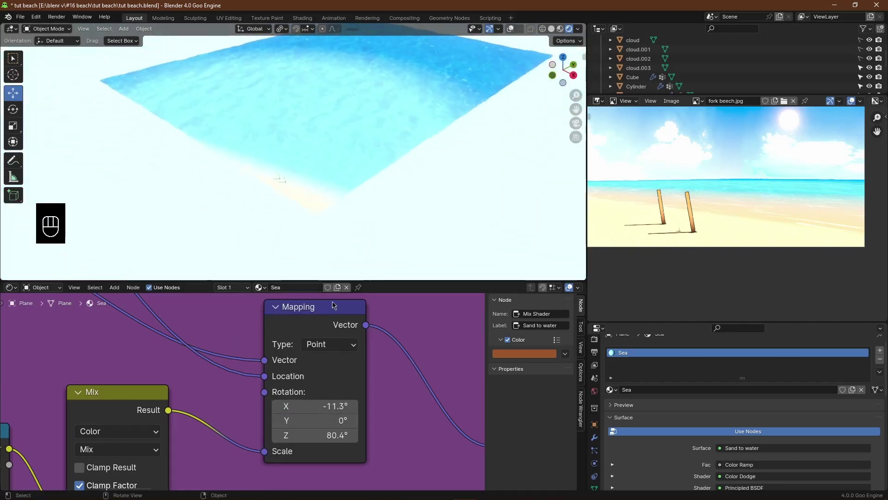
pyautogui.scroll(3, 334, 370)
pyautogui.click(334, 410)
pyautogui.write('0')
pyautogui.press('Return')
pyautogui.click(351, 445)
pyautogui.write('90')
pyautogui.press('Return')
# Step: Raise the Combine XYZ node's X value to 0.92, return to the camera view and refine it to 0.93
pyautogui.scroll(-3, 372, 412)
pyautogui.moveTo(225, 300); pyautogui.dragTo(231, 398, button='middle')
pyautogui.moveTo(230, 399)
pyautogui.mouseDown()
pyautogui.moveTo(259, 398)
pyautogui.moveTo(230, 398)
pyautogui.moveTo(240, 398)
pyautogui.mouseUp()
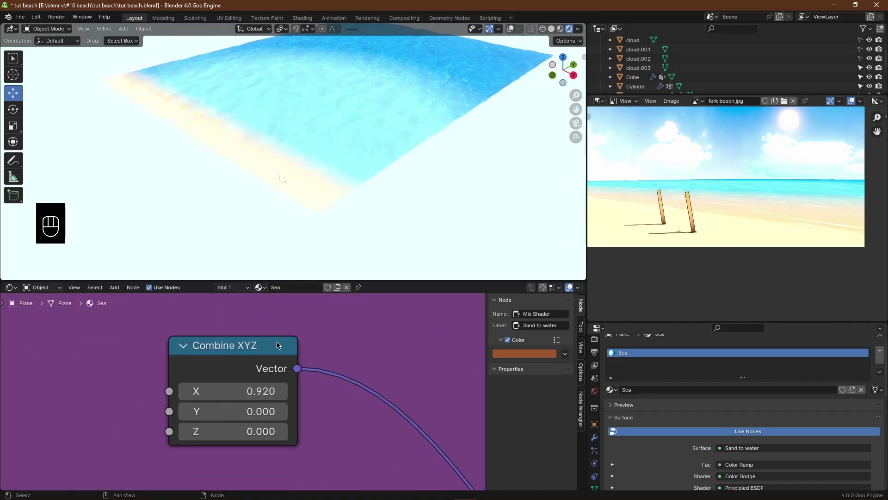
pyautogui.moveTo(546, 138); pyautogui.dragTo(576, 122, button='middle')
pyautogui.click(576, 123)
pyautogui.write('.9')
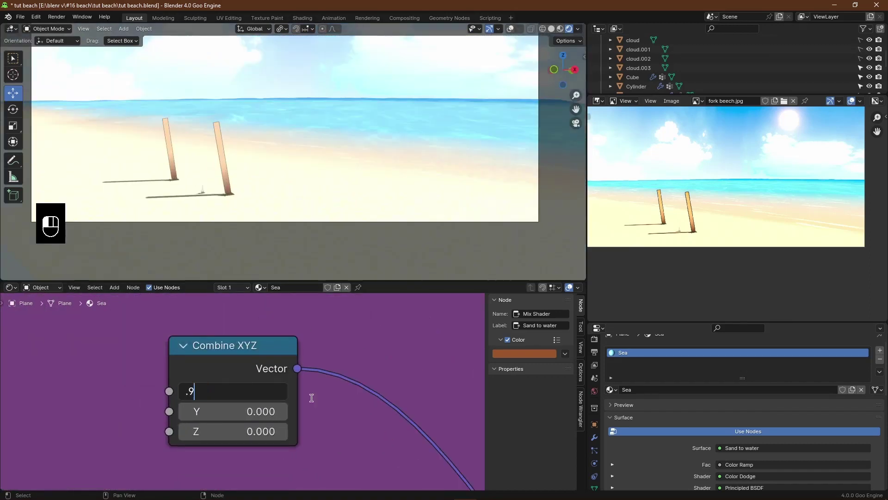
pyautogui.write('3')
pyautogui.press('Return')
pyautogui.scroll(1, 265, 188)
# Step: Set the Scale of the upper Noise Texture in the sand group to 1000
pyautogui.scroll(-15, 342, 388)
pyautogui.moveTo(280, 476); pyautogui.dragTo(296, 356, button='middle')
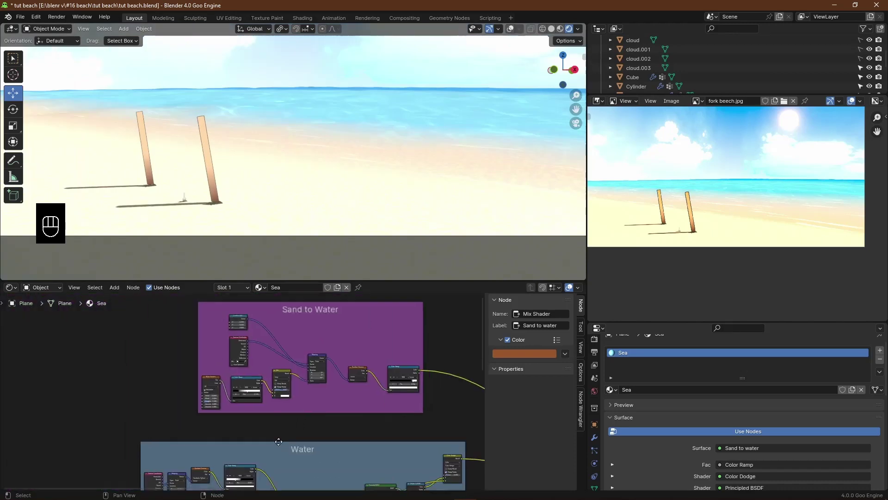
pyautogui.scroll(-3, 291, 360)
pyautogui.scroll(15, 256, 399)
pyautogui.click(225, 386)
pyautogui.write('10')
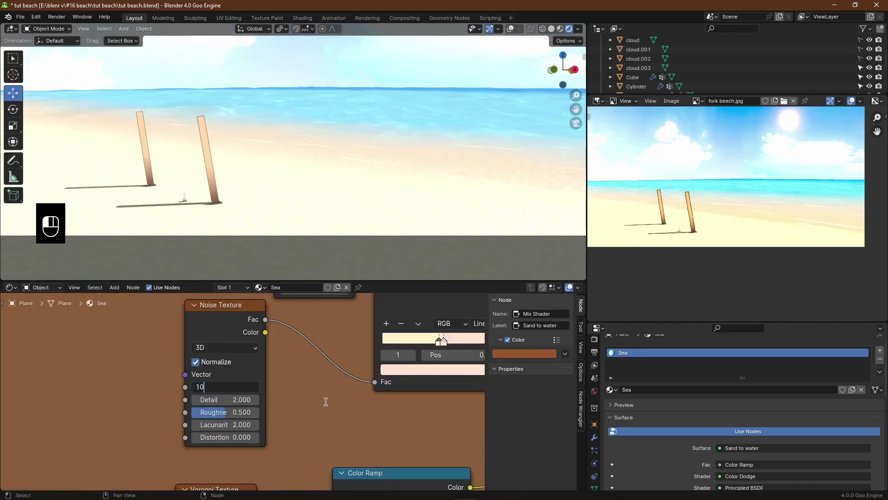
pyautogui.write('00')
pyautogui.click(325, 402)
# Step: Raise the upper sand Noise Texture's Scale to 1200 and on to 1400 while viewing the sand up close
pyautogui.scroll(4, 303, 185)
pyautogui.keyDown('shift'); pyautogui.moveTo(301, 212); pyautogui.dragTo(203, 194, button='middle'); pyautogui.keyUp('shift')
pyautogui.scroll(3, 243, 391)
pyautogui.click(240, 386)
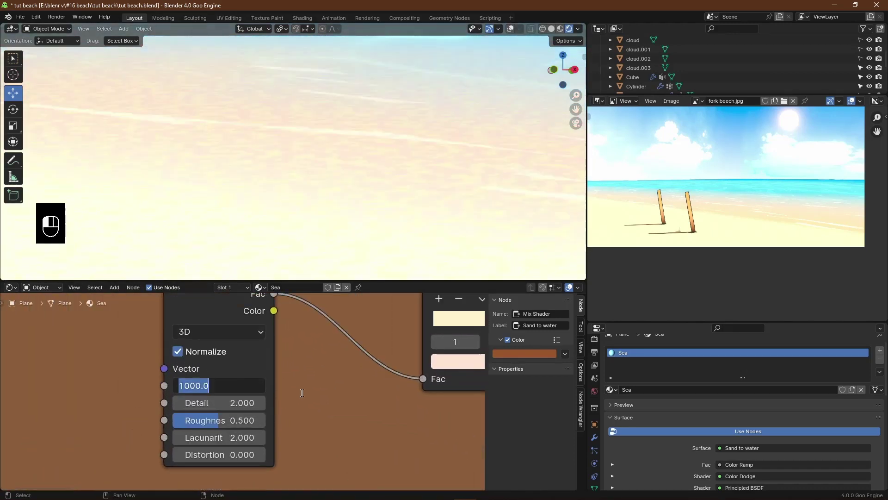
pyautogui.write('1200')
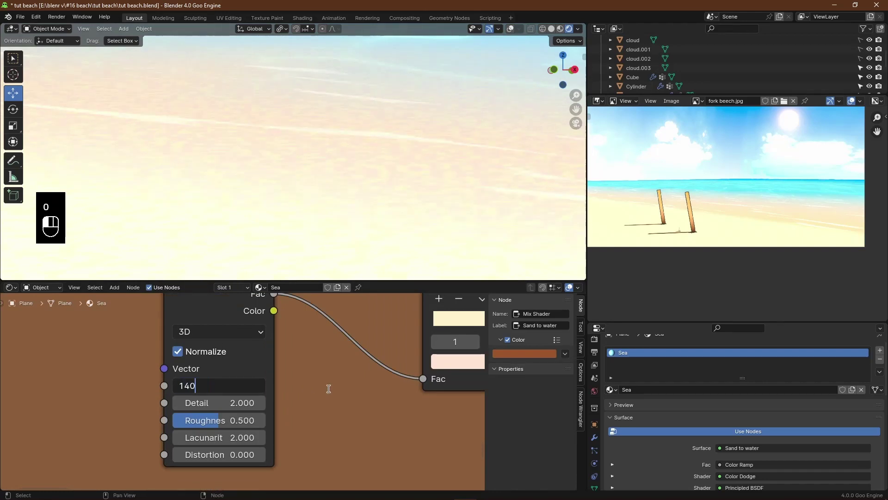
pyautogui.write('0')
pyautogui.click(328, 388)
# Step: Shift the second stop of the Color Ramp fed by the lower sand Noise Texture to a pale yellowish cream
pyautogui.scroll(-14, 335, 385)
pyautogui.moveTo(334, 386); pyautogui.dragTo(337, 332, button='middle')
pyautogui.scroll(1, 333, 333)
pyautogui.scroll(-4, 308, 257)
pyautogui.keyDown('shift'); pyautogui.moveTo(307, 257); pyautogui.dragTo(329, 188, button='middle'); pyautogui.keyUp('shift')
pyautogui.scroll(1, 254, 214)
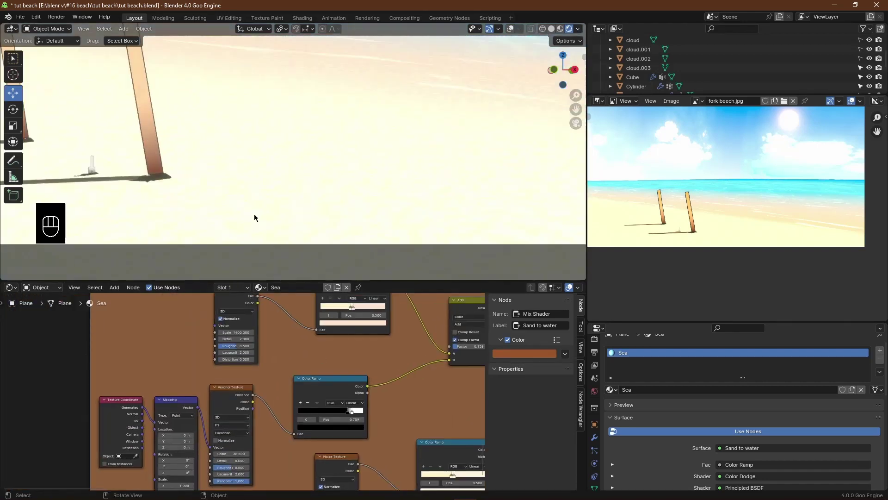
pyautogui.scroll(-5, 250, 380)
pyautogui.scroll(14, 393, 445)
pyautogui.click(367, 456)
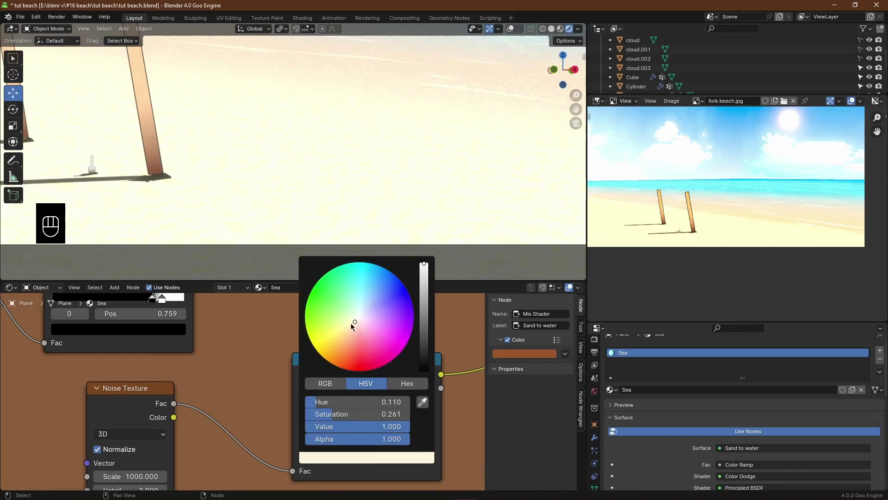
pyautogui.moveTo(351, 322); pyautogui.dragTo(351, 322)
pyautogui.scroll(-11, 151, 341)
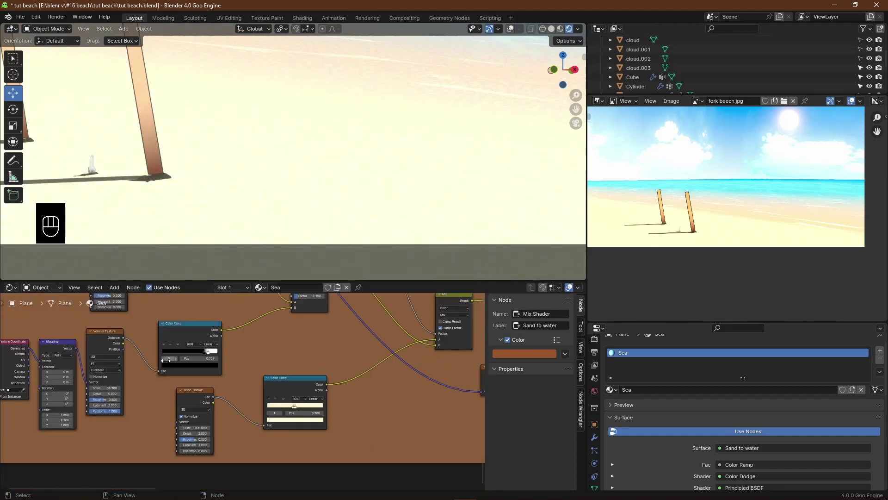
# Step: Adjust the first stop of the upper sand Color Ramp to a pale warm yellow and save the file
pyautogui.moveTo(169, 359); pyautogui.dragTo(84, 448, button='middle')
pyautogui.scroll(11, 208, 398)
pyautogui.click(199, 397)
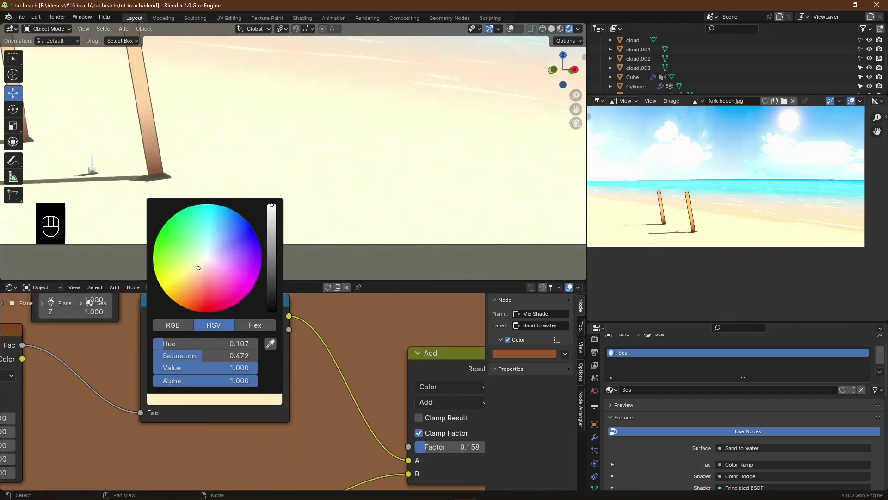
pyautogui.hotkey('ctrl', 's')
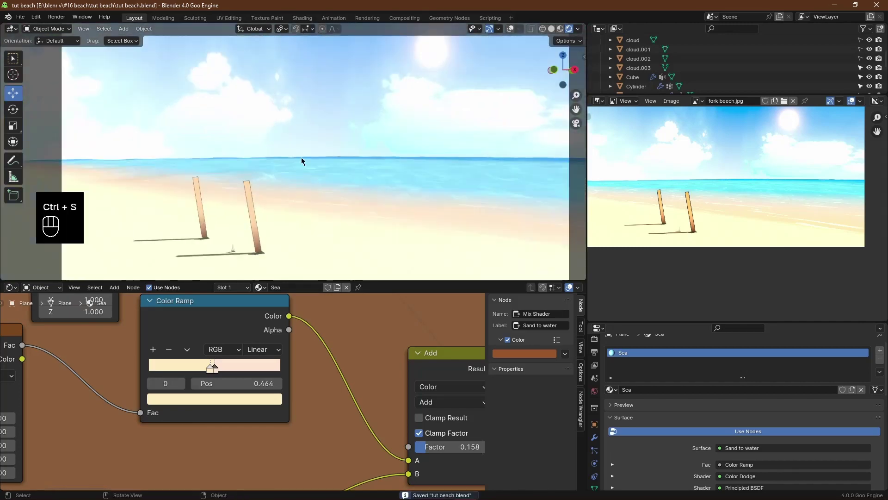
pyautogui.keyDown('shift'); pyautogui.moveTo(302, 158); pyautogui.dragTo(259, 141, button='middle'); pyautogui.keyUp('shift')
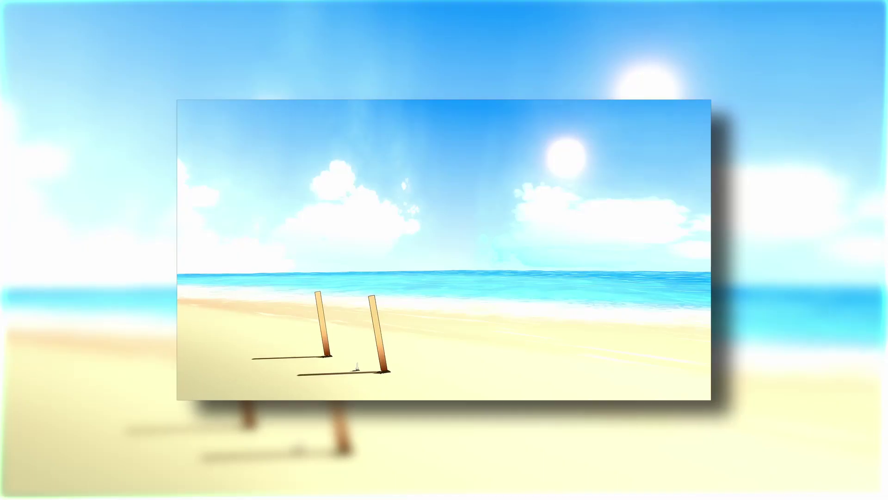